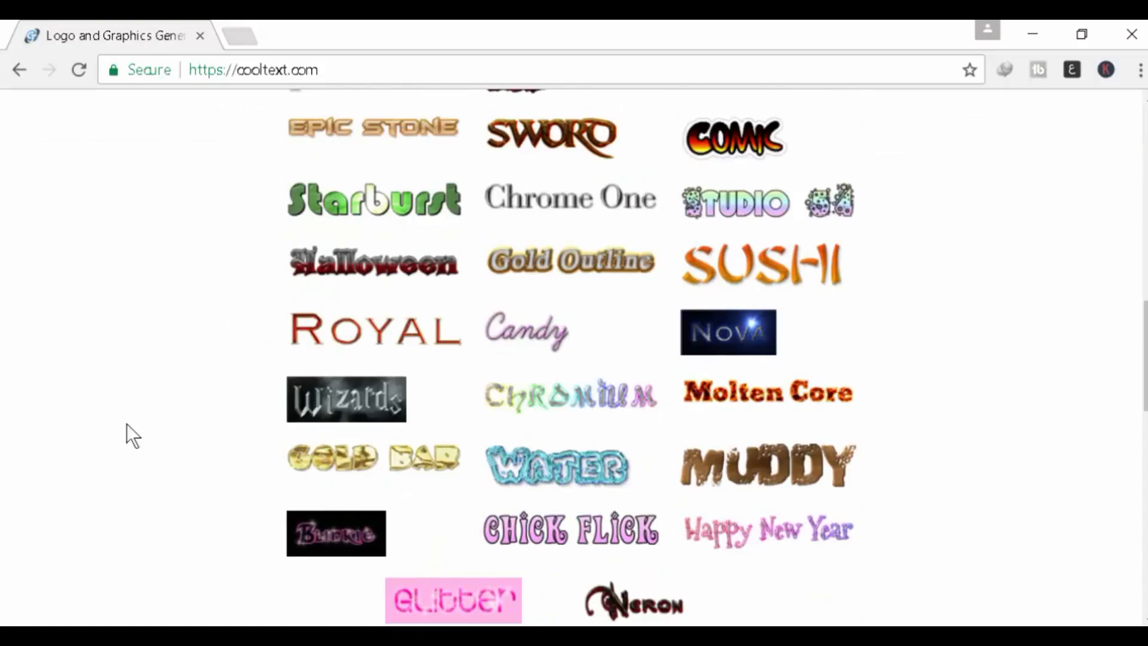
{"action": "scroll", "coordinate": [616, 359], "scroll_direction": "up", "scroll_amount": 12}
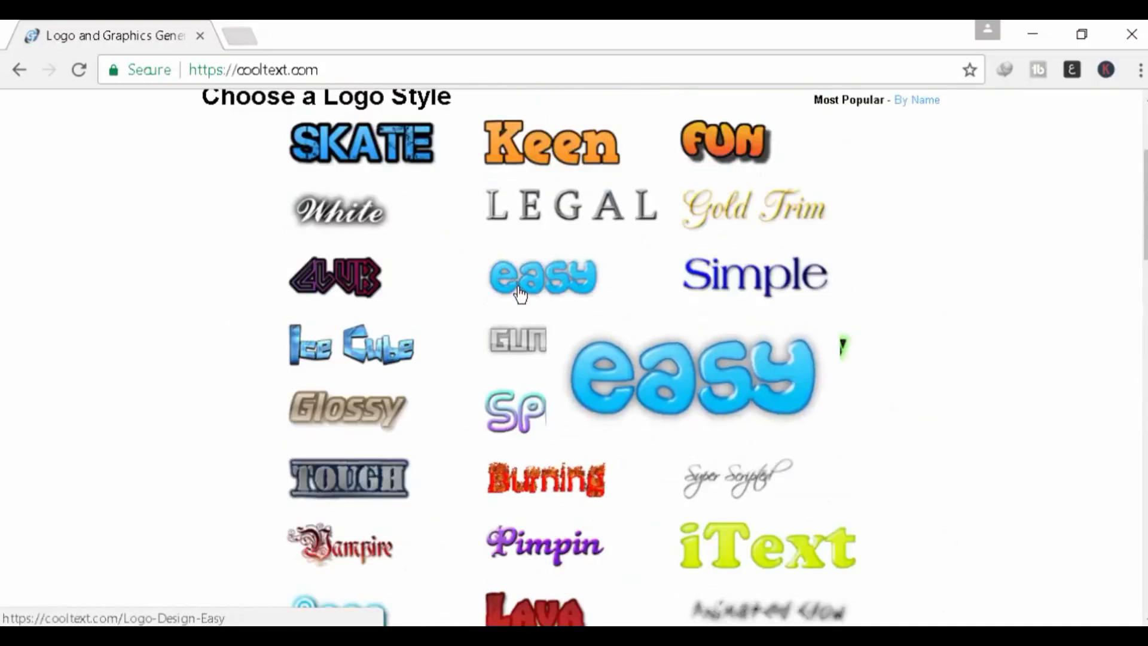
{"action": "scroll", "coordinate": [465, 303], "scroll_direction": "up", "scroll_amount": 3}
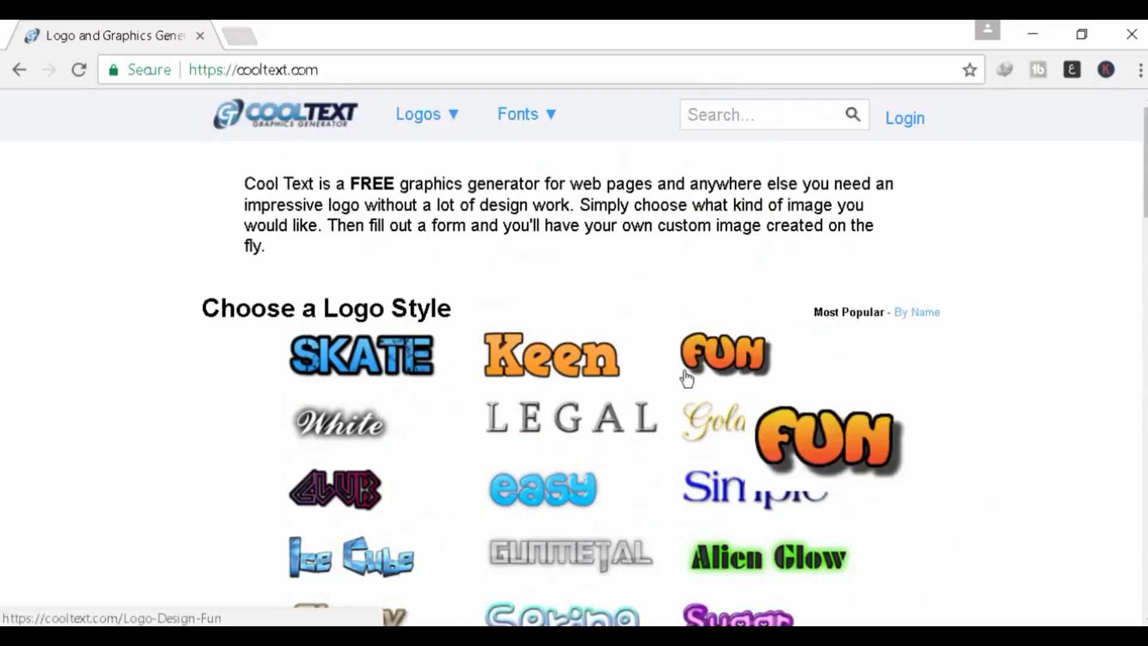
{"action": "scroll", "coordinate": [556, 416], "scroll_direction": "down", "scroll_amount": 4}
{"action": "mouse_move", "coordinate": [530, 402]}
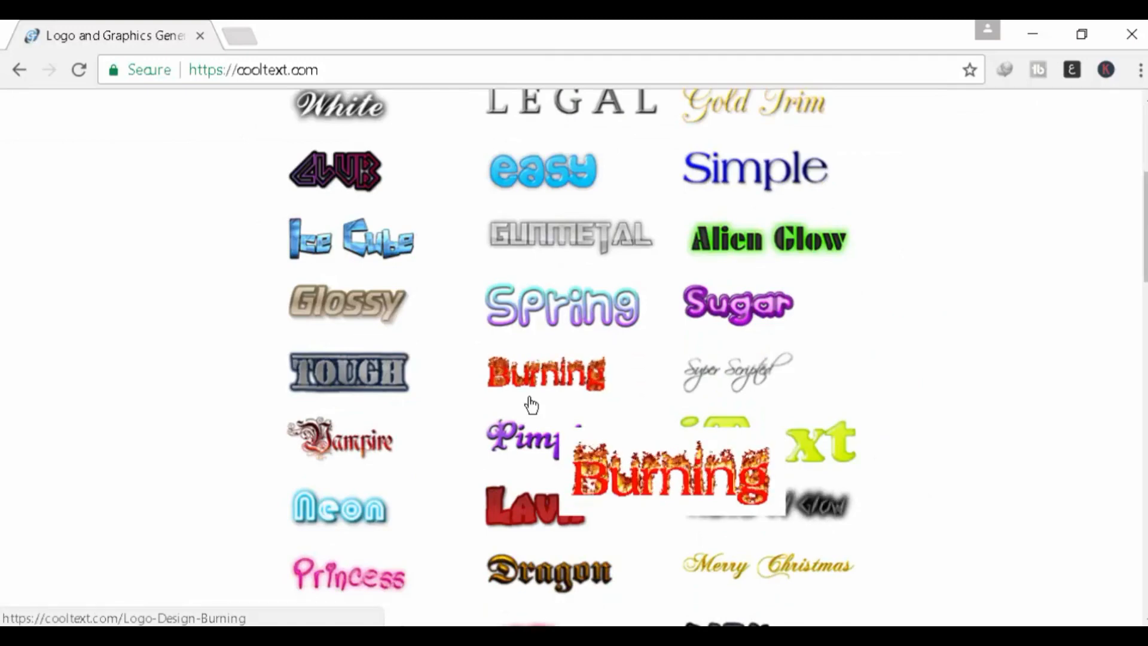
{"action": "scroll", "coordinate": [530, 405], "scroll_direction": "up", "scroll_amount": 3}
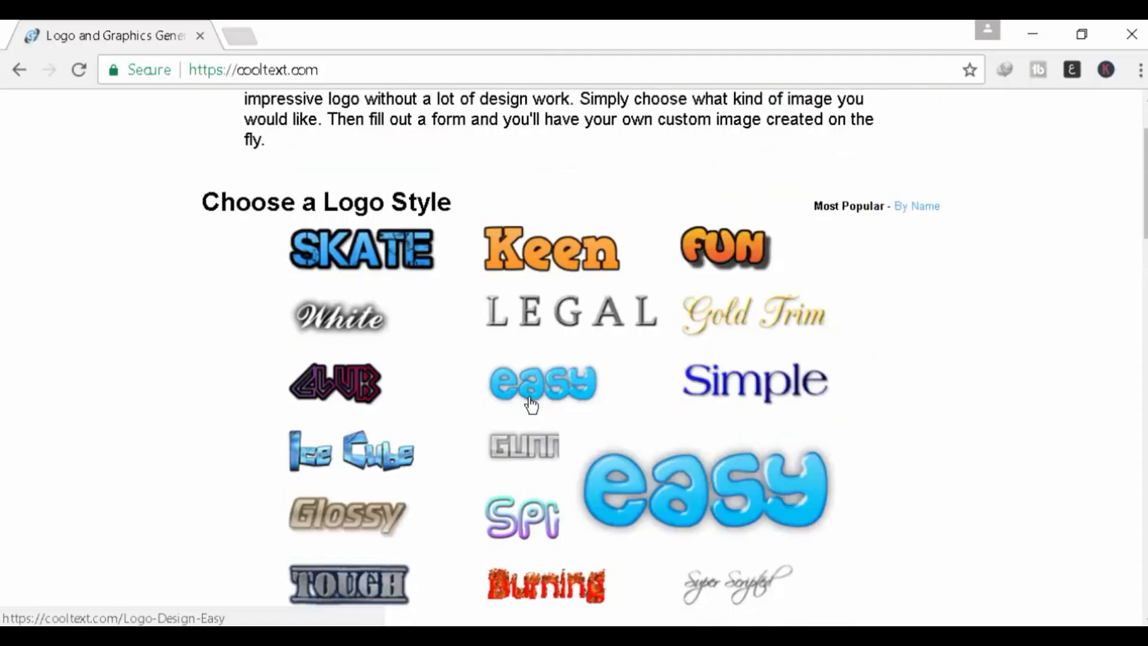
{"action": "mouse_move", "coordinate": [396, 272]}
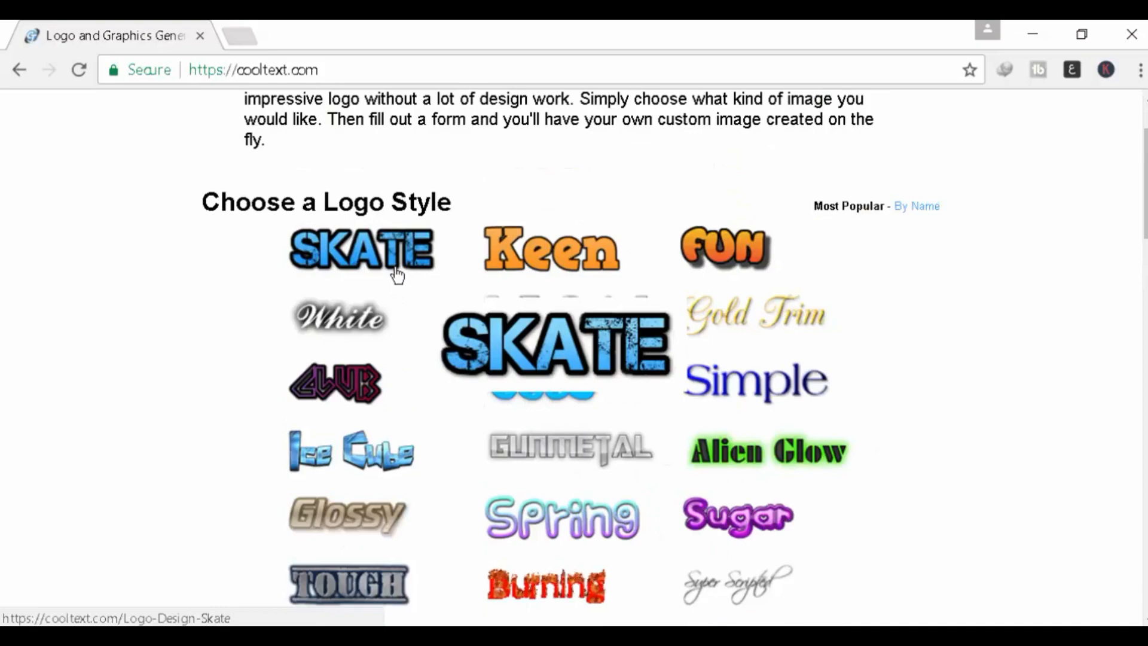
{"action": "scroll", "coordinate": [517, 359], "scroll_direction": "down", "scroll_amount": 3}
{"action": "scroll", "coordinate": [516, 361], "scroll_direction": "down", "scroll_amount": 4}
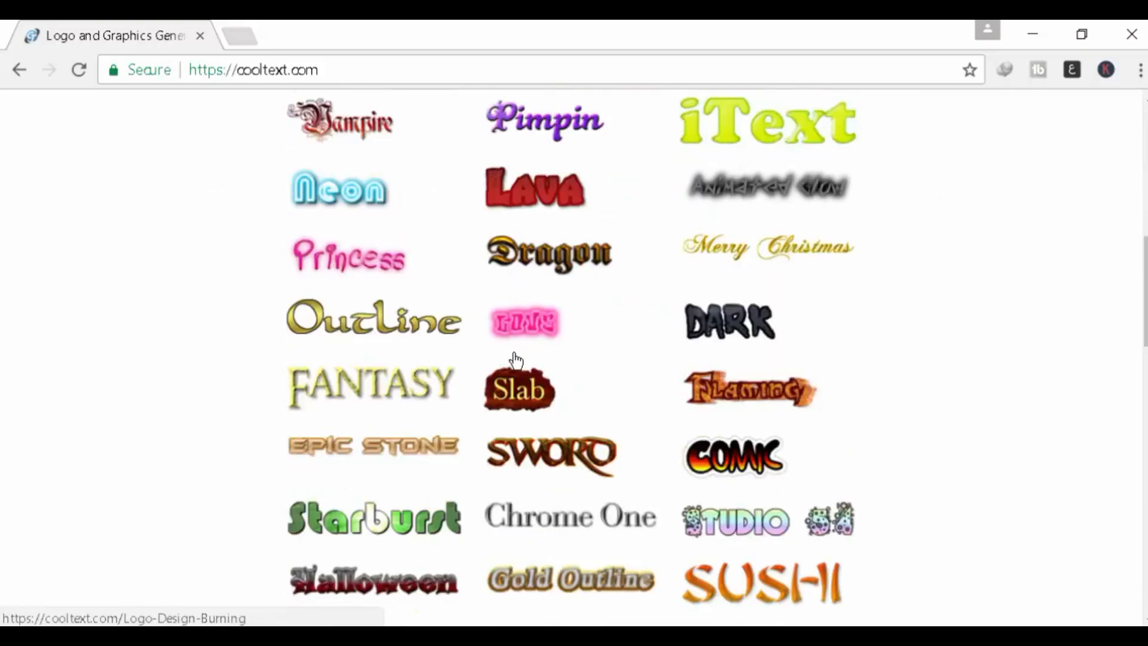
{"action": "scroll", "coordinate": [670, 460], "scroll_direction": "down", "scroll_amount": 2}
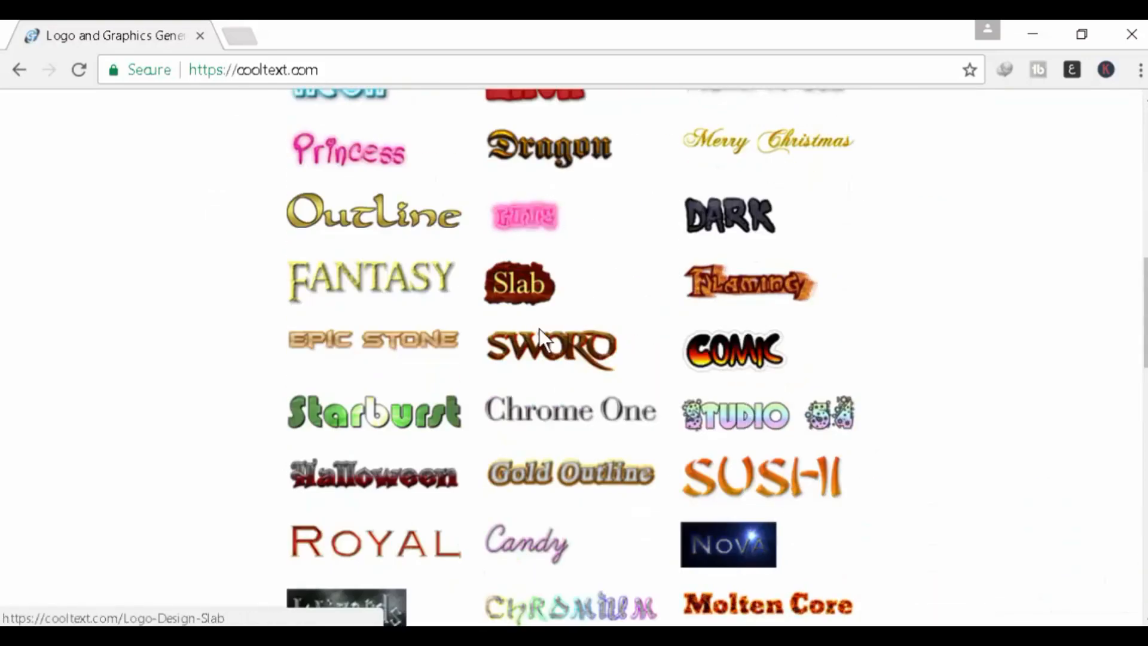
{"action": "scroll", "coordinate": [571, 344], "scroll_direction": "up", "scroll_amount": 4}
{"action": "scroll", "coordinate": [571, 344], "scroll_direction": "up", "scroll_amount": 3}
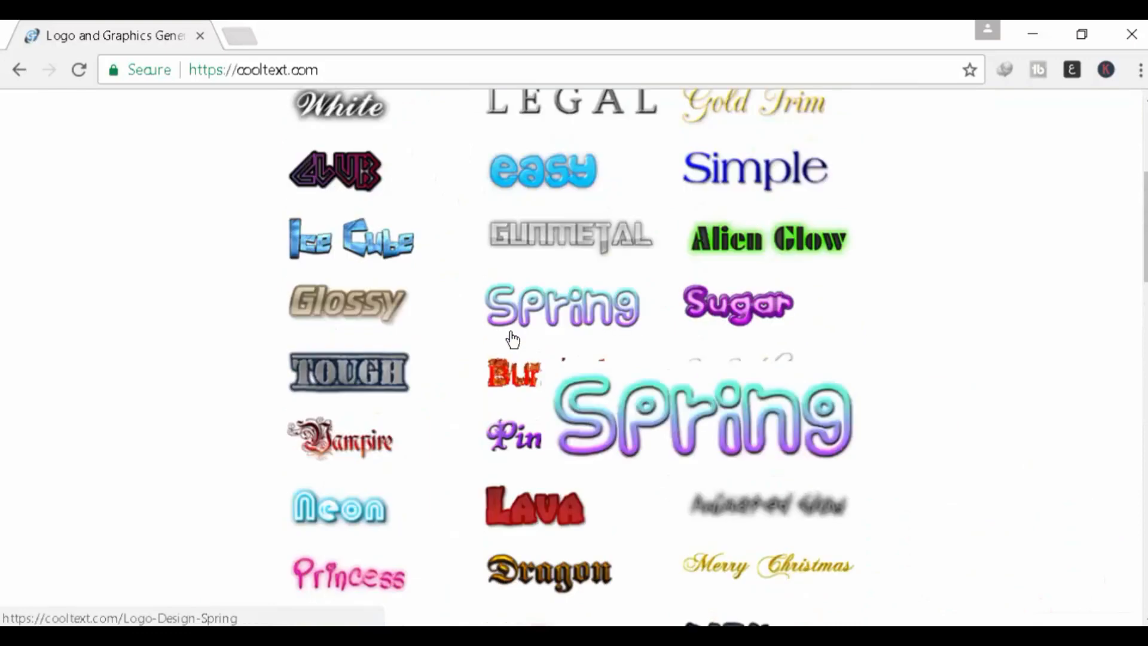
Step: Open the Gunmetal logo generator and enter 'TrickyFix' as the logo text
{"action": "left_click", "coordinate": [554, 229]}
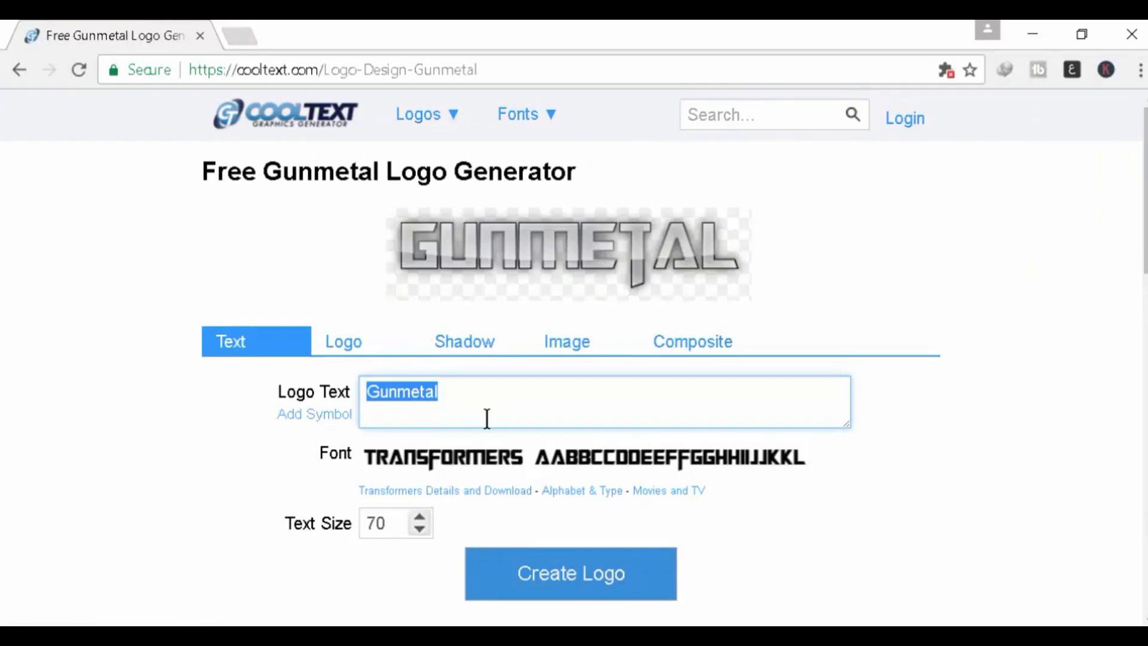
{"action": "type", "text": "T"}
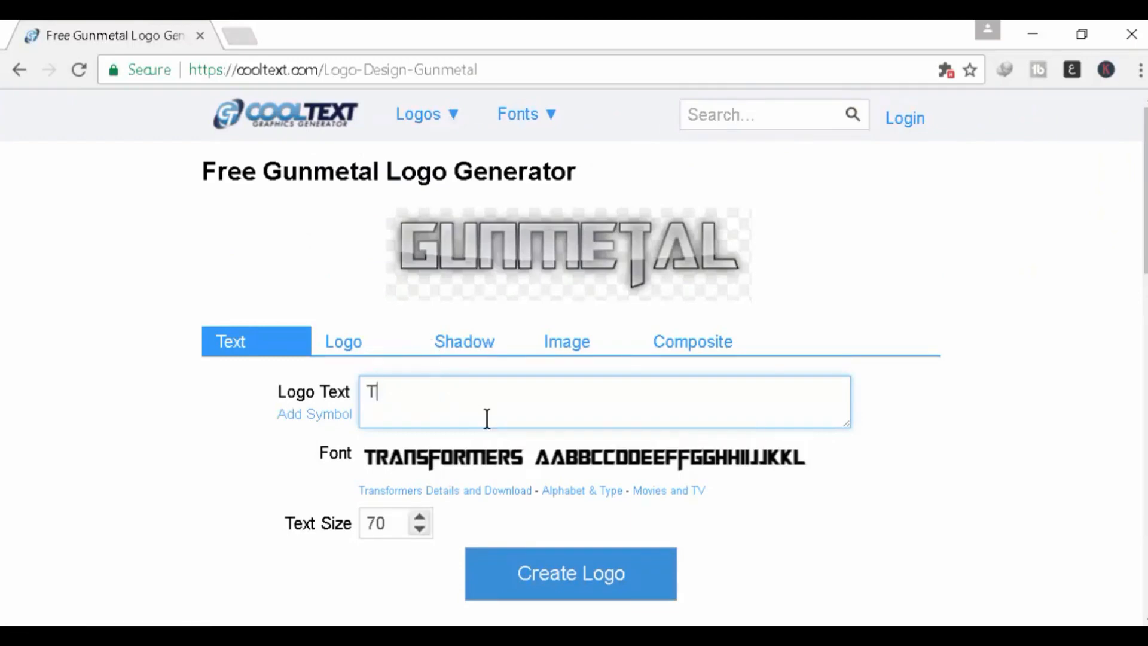
{"action": "type", "text": "rick"}
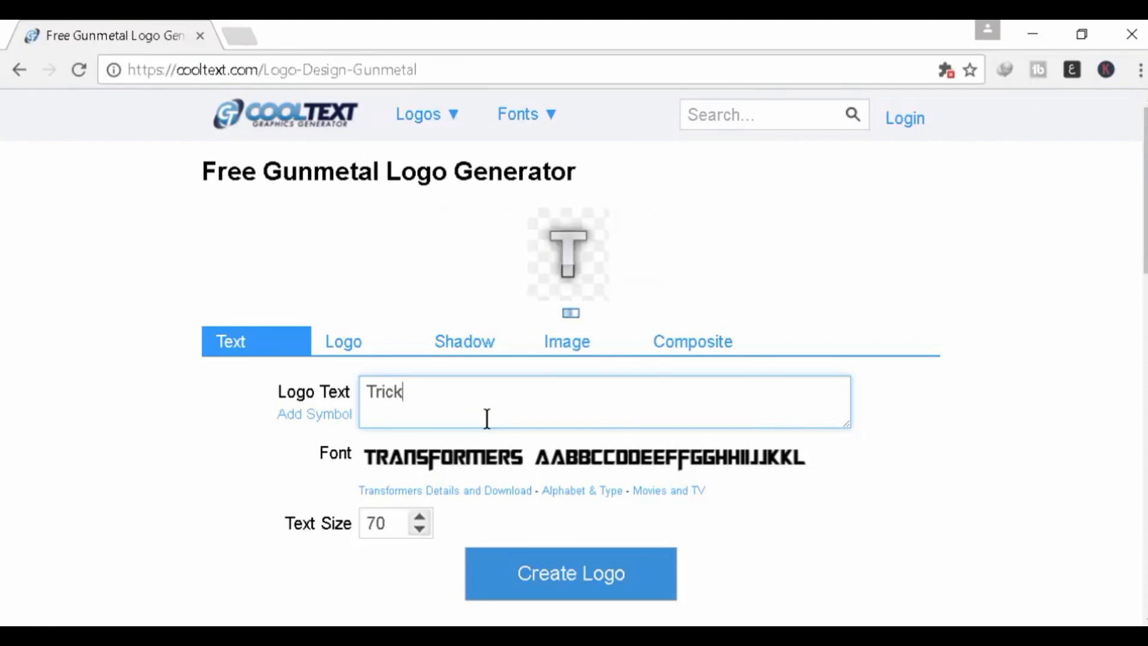
{"action": "type", "text": "yFi"}
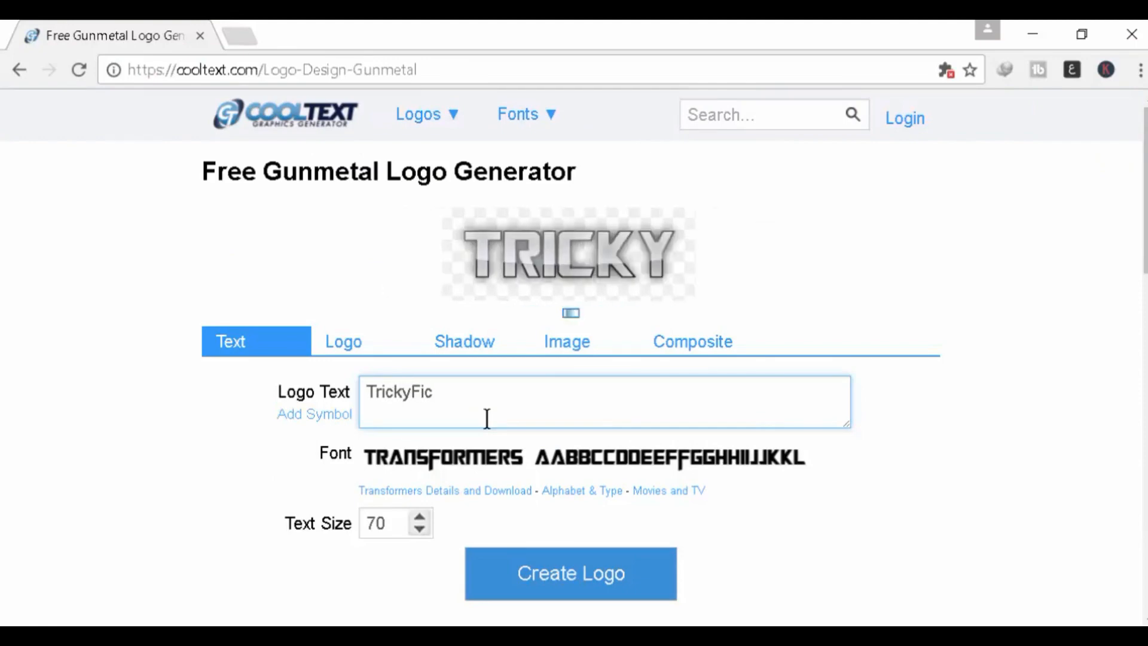
{"action": "type", "text": "x"}
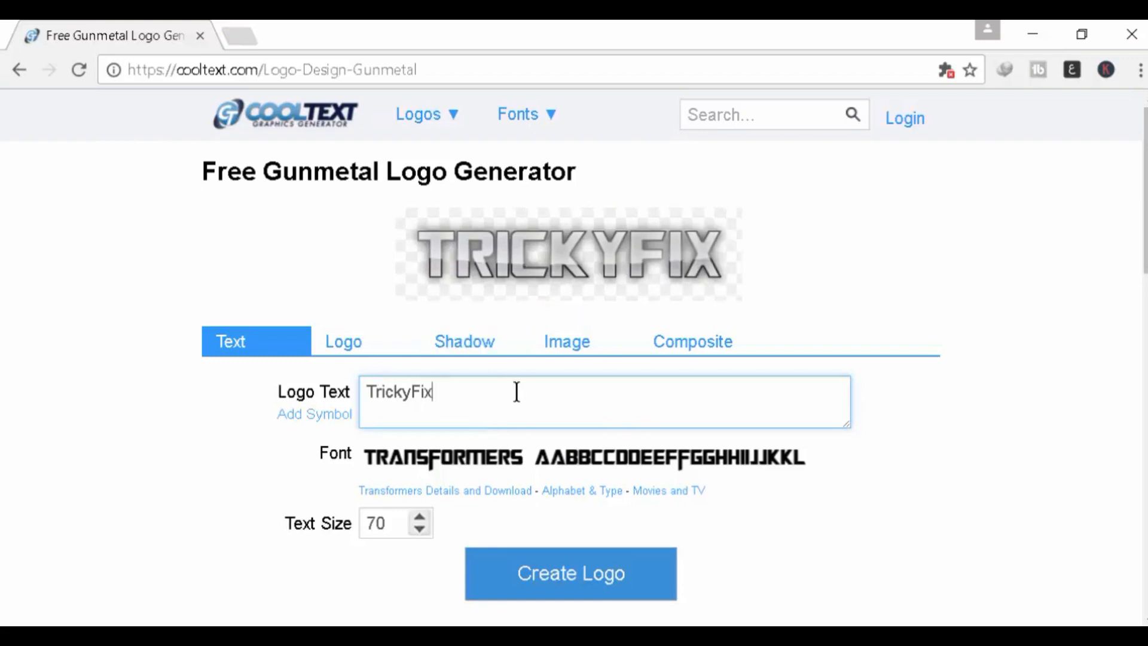
Step: Change the logo font to Royal Acidbath from the Classic fonts
{"action": "left_click", "coordinate": [534, 461]}
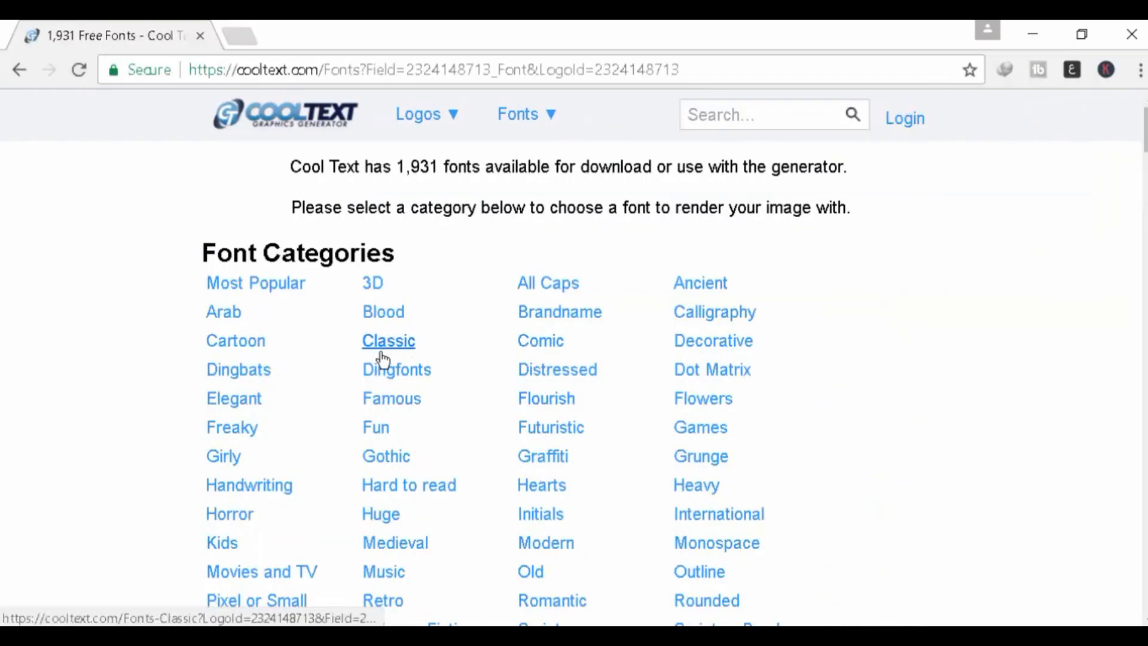
{"action": "left_click", "coordinate": [379, 353]}
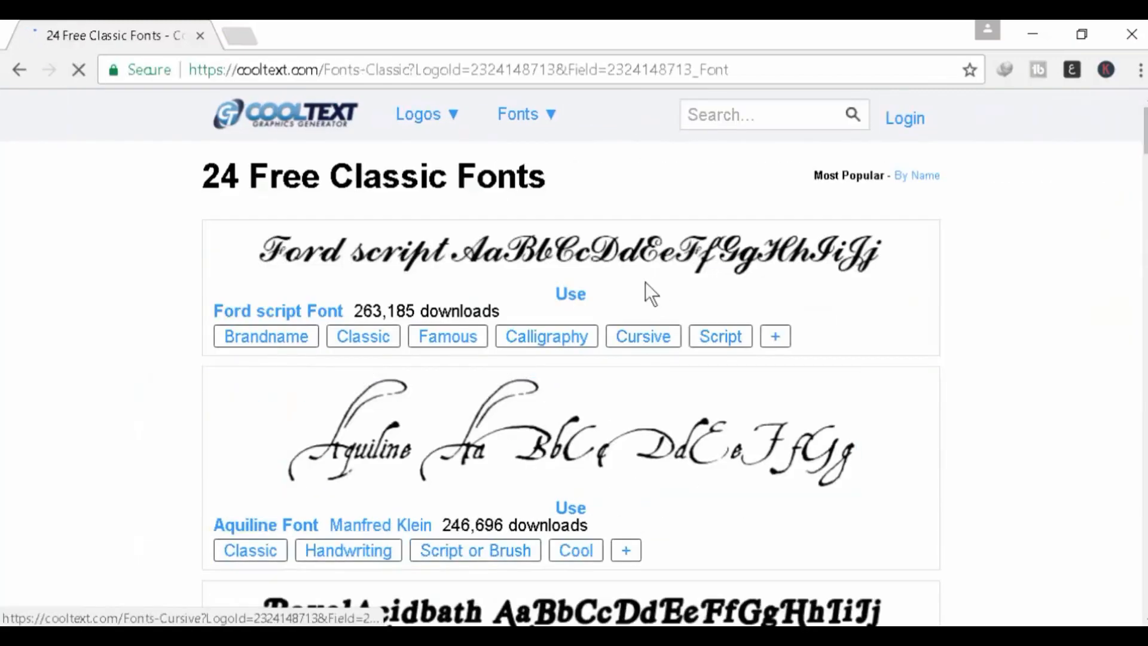
{"action": "scroll", "coordinate": [595, 476], "scroll_direction": "down", "scroll_amount": 5}
{"action": "left_click", "coordinate": [591, 303]}
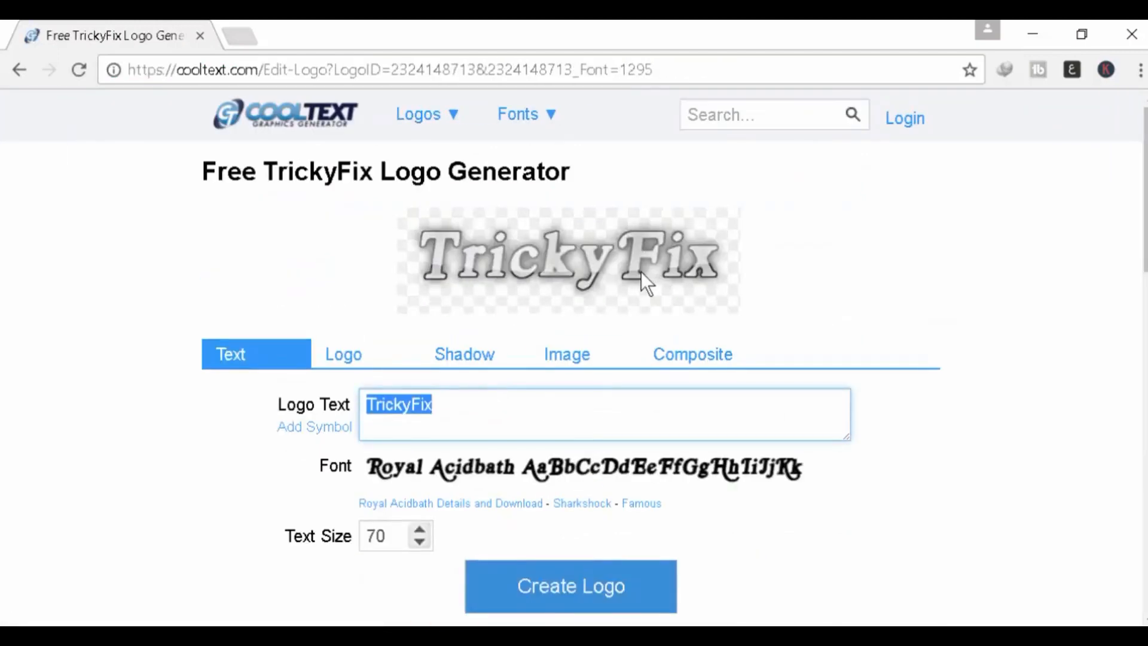
Step: Change the logo text size from 70 to 100
{"action": "scroll", "coordinate": [535, 436], "scroll_direction": "down", "scroll_amount": 3}
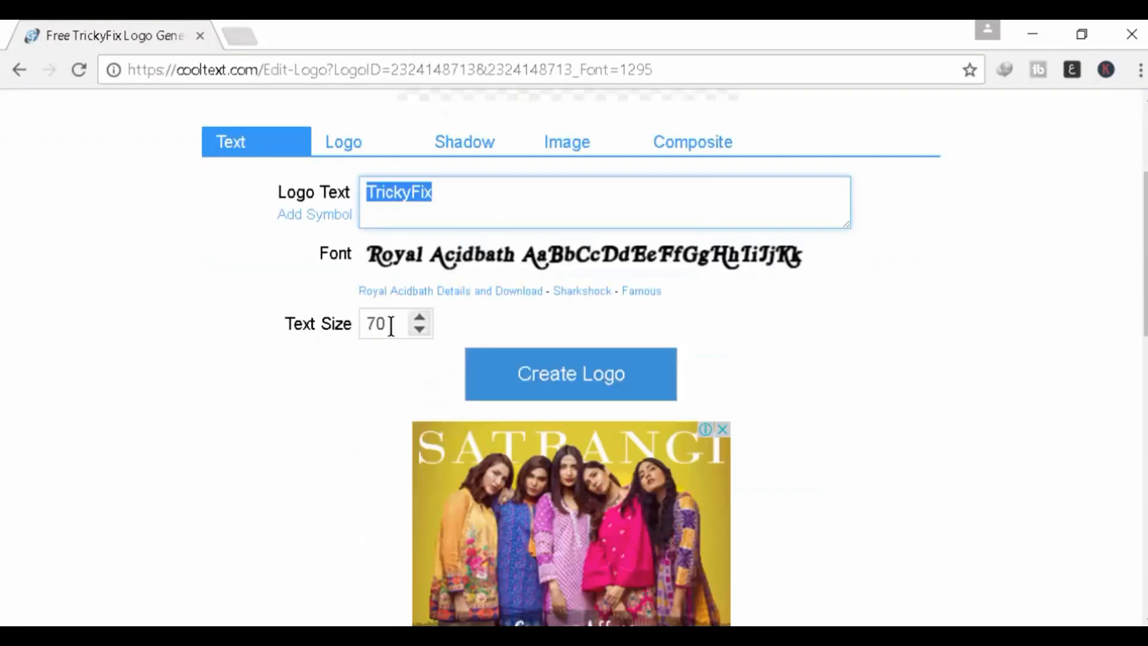
{"action": "left_click_drag", "start_coordinate": [391, 326], "coordinate": [362, 322]}
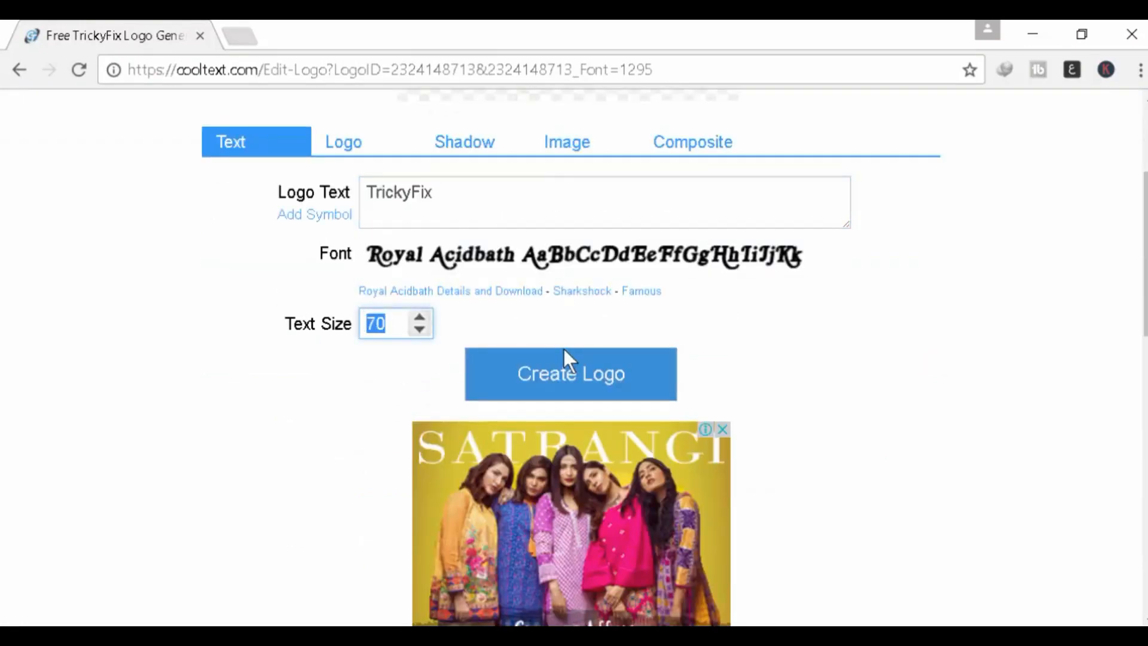
{"action": "type", "text": "100"}
{"action": "scroll", "coordinate": [789, 479], "scroll_direction": "up", "scroll_amount": 3}
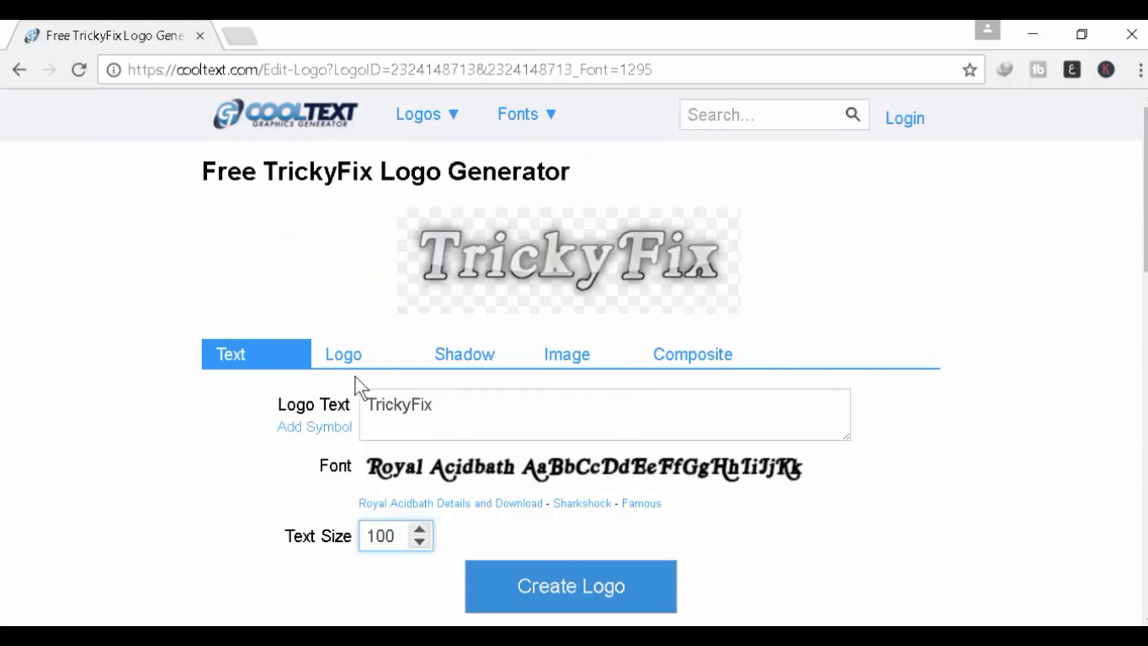
Step: Fill the TrickyFix letters with the riveted metal-plate texture
{"action": "left_click", "coordinate": [372, 359]}
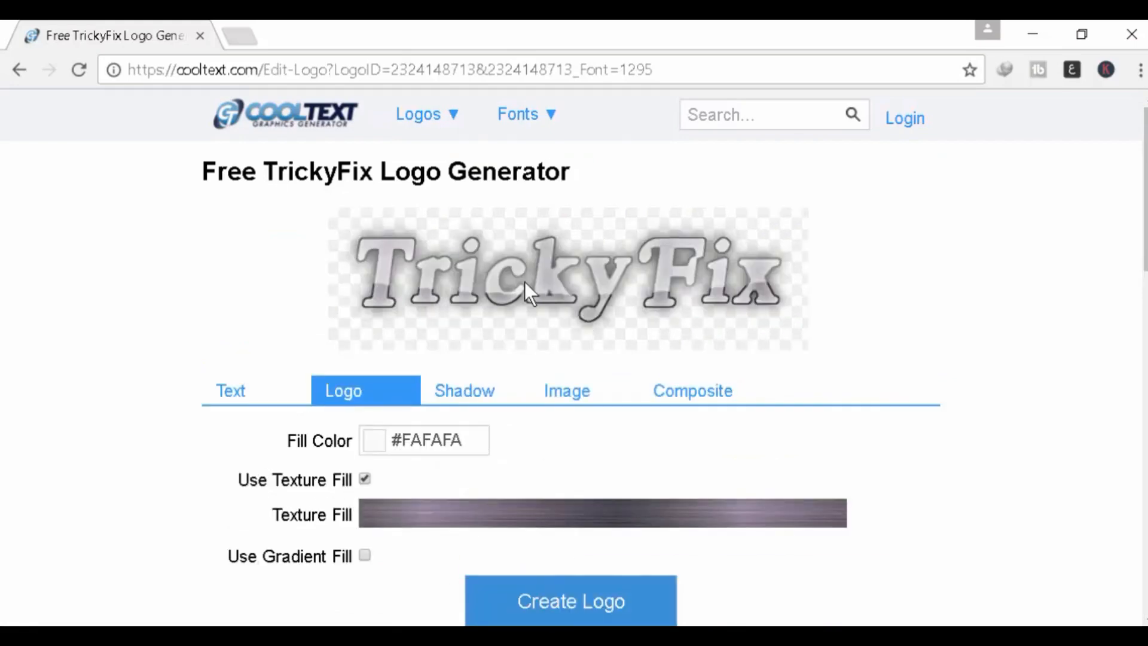
{"action": "left_click", "coordinate": [408, 518]}
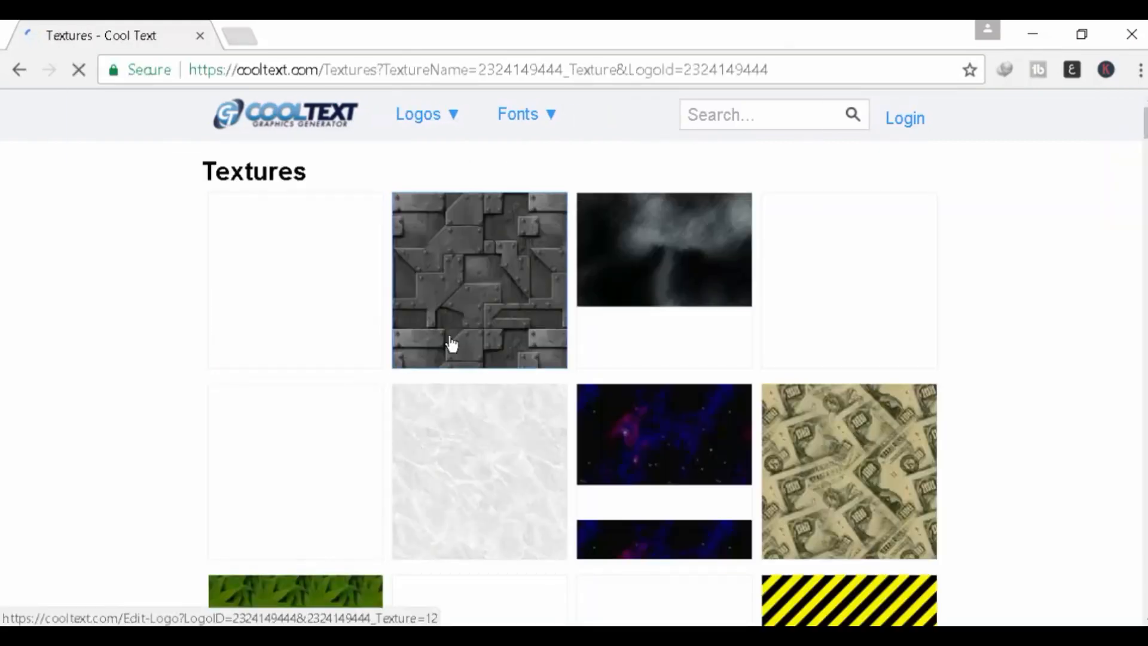
{"action": "left_click", "coordinate": [376, 426]}
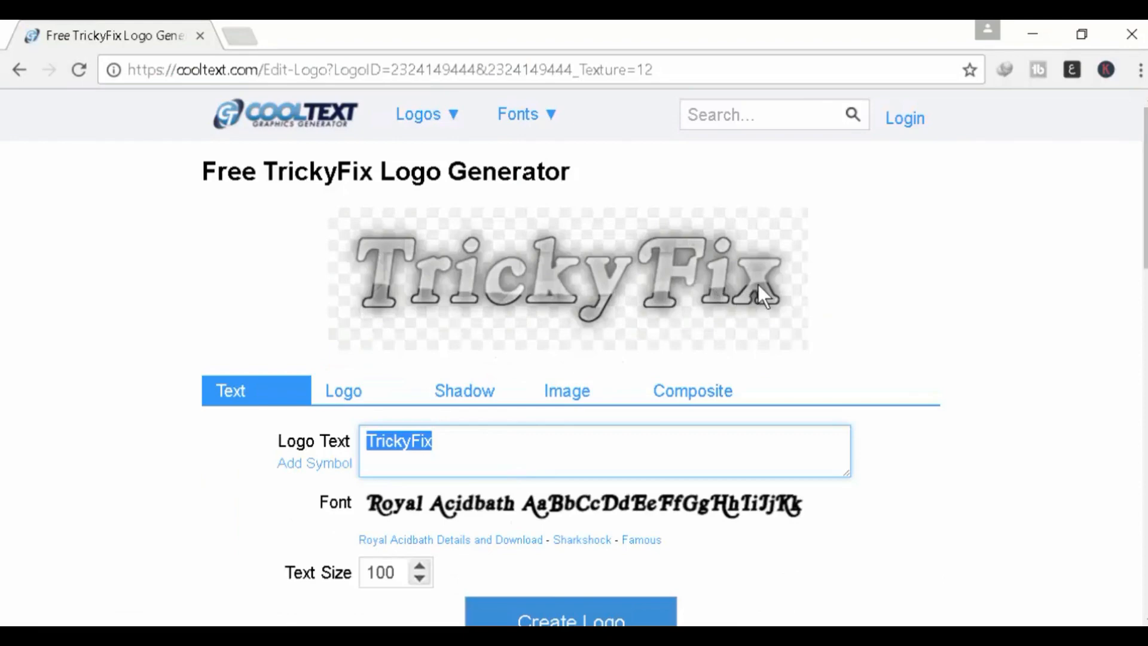
{"action": "left_click", "coordinate": [380, 401]}
Step: Select the fill colour value, then bring up the Shadow settings (Heavy Blur, opacity 70)
{"action": "scroll", "coordinate": [511, 413], "scroll_direction": "down", "scroll_amount": 3}
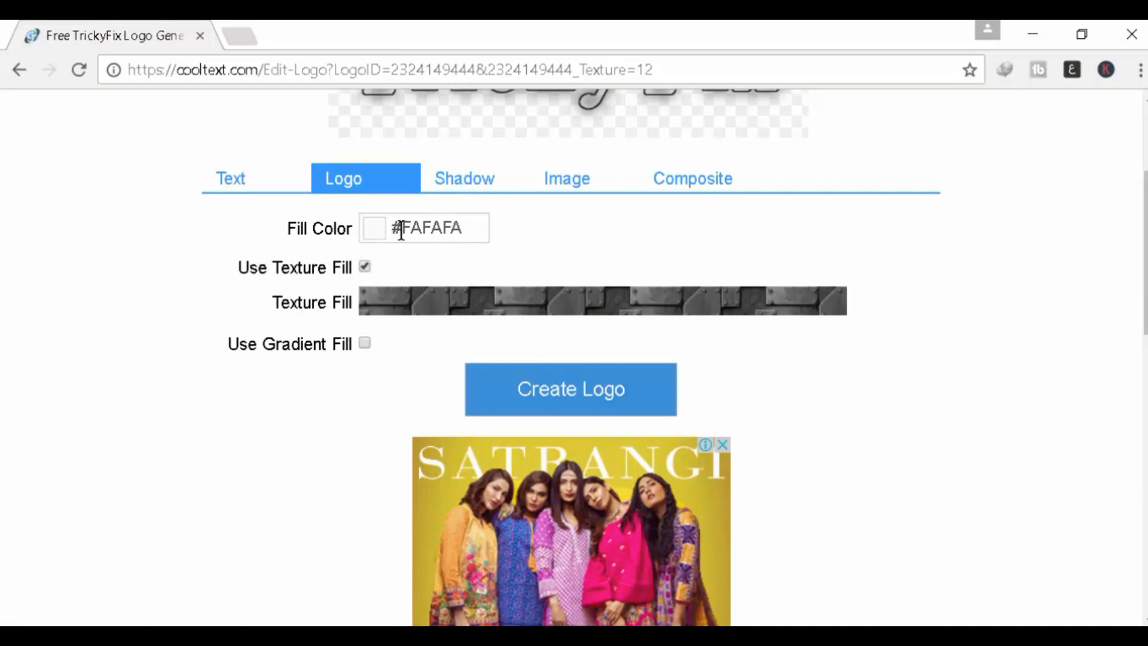
{"action": "left_click_drag", "start_coordinate": [400, 228], "coordinate": [463, 232]}
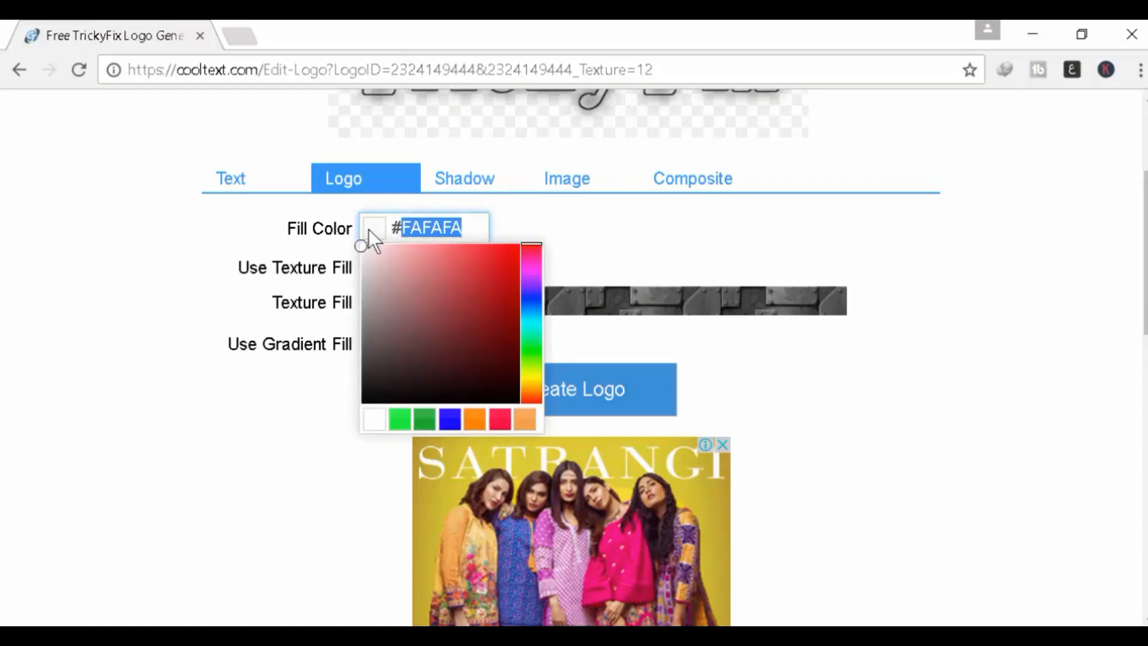
{"action": "left_click", "coordinate": [470, 179]}
{"action": "scroll", "coordinate": [473, 192], "scroll_direction": "up", "scroll_amount": 3}
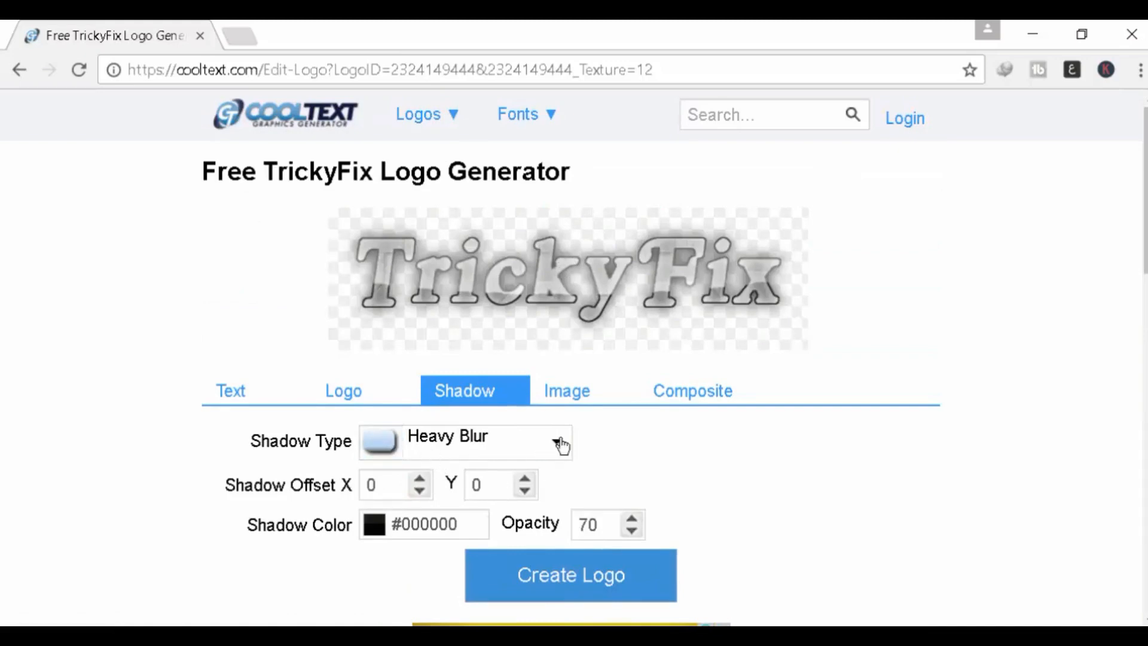
Step: Set the shadow to No Shadow and view the Image settings: Top Left, 600×100, PNG
{"action": "left_click", "coordinate": [556, 445]}
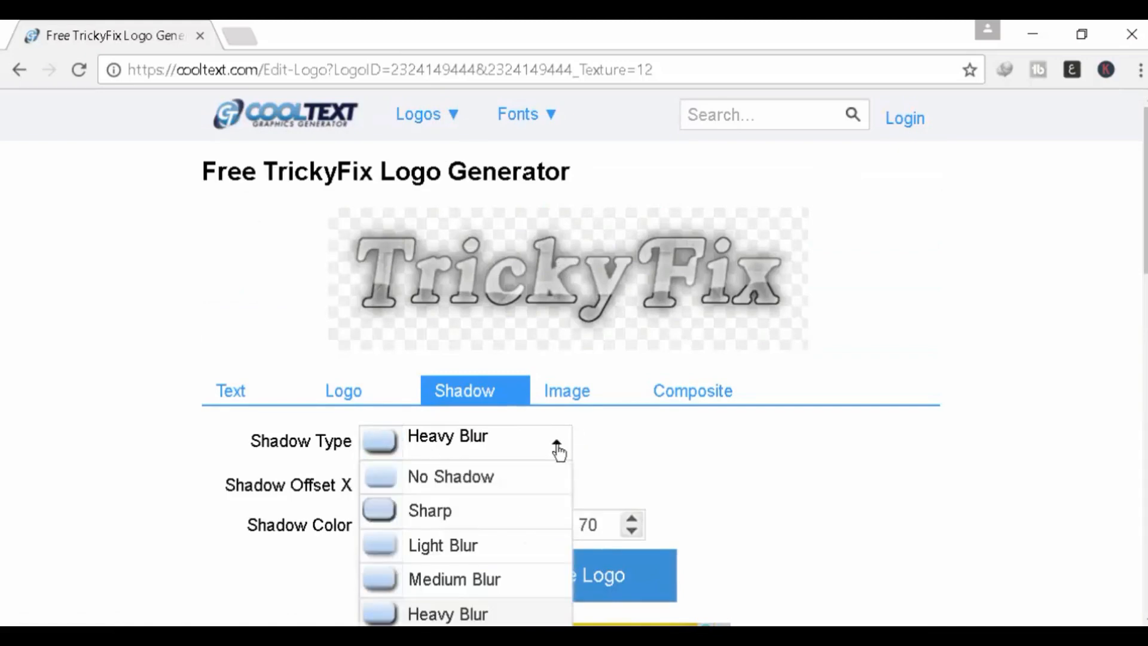
{"action": "left_click", "coordinate": [465, 478]}
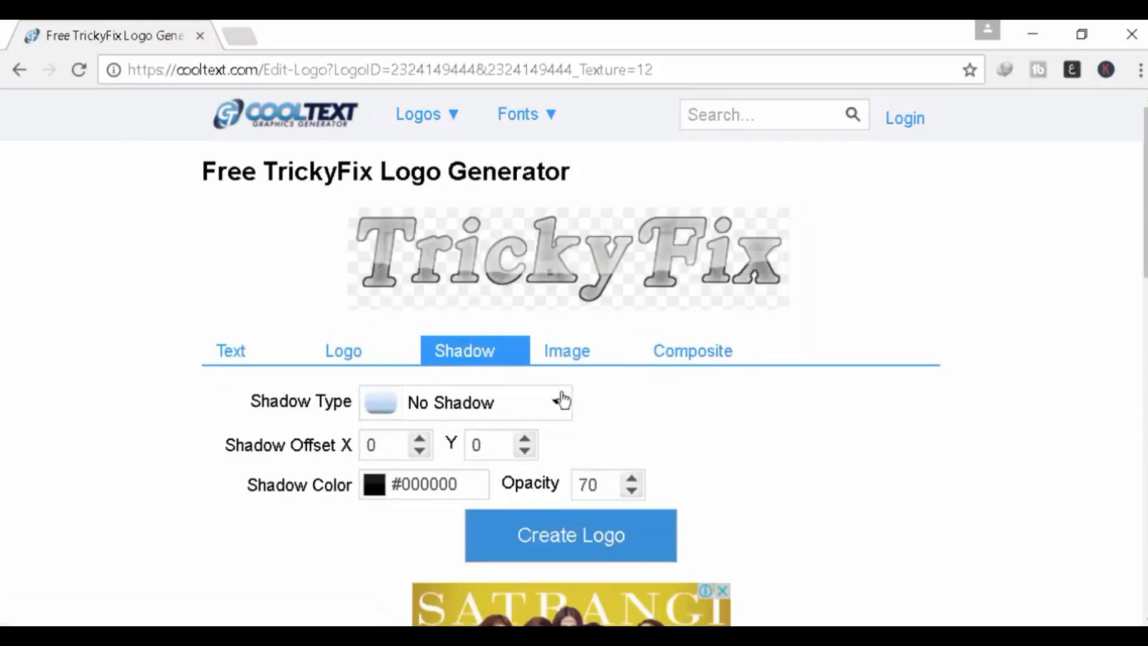
{"action": "left_click", "coordinate": [583, 354]}
{"action": "scroll", "coordinate": [655, 365], "scroll_direction": "down", "scroll_amount": 3}
{"action": "scroll", "coordinate": [655, 366], "scroll_direction": "up", "scroll_amount": 3}
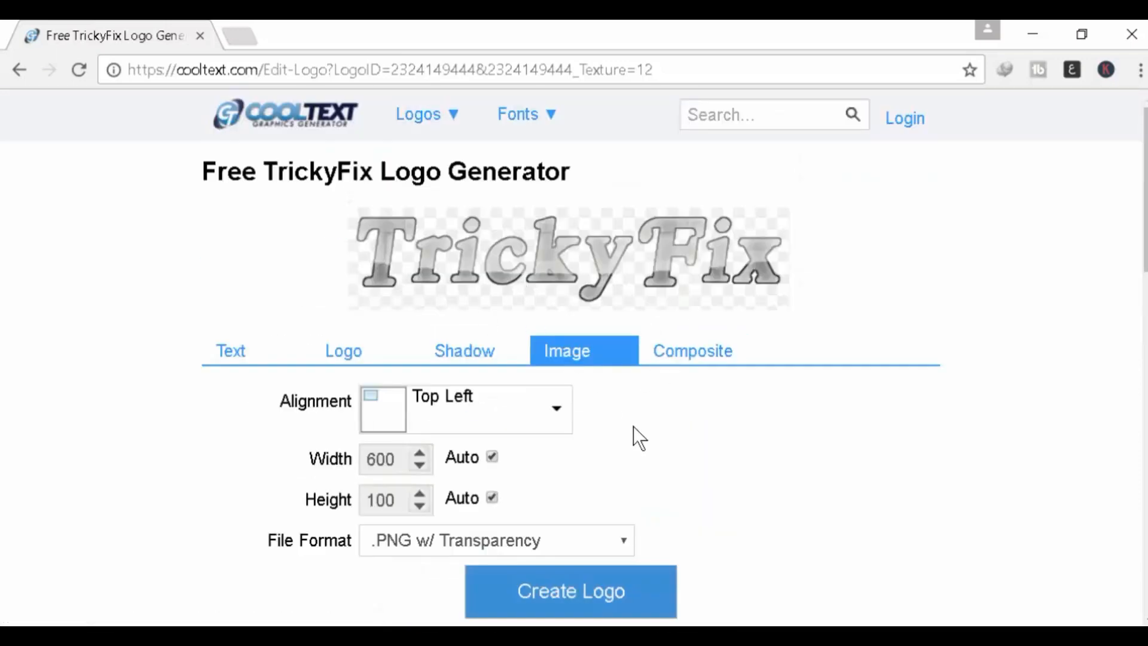
Step: Set alignment to Top Center and uncheck both Auto width and height boxes
{"action": "left_click", "coordinate": [558, 417]}
{"action": "left_click", "coordinate": [423, 501]}
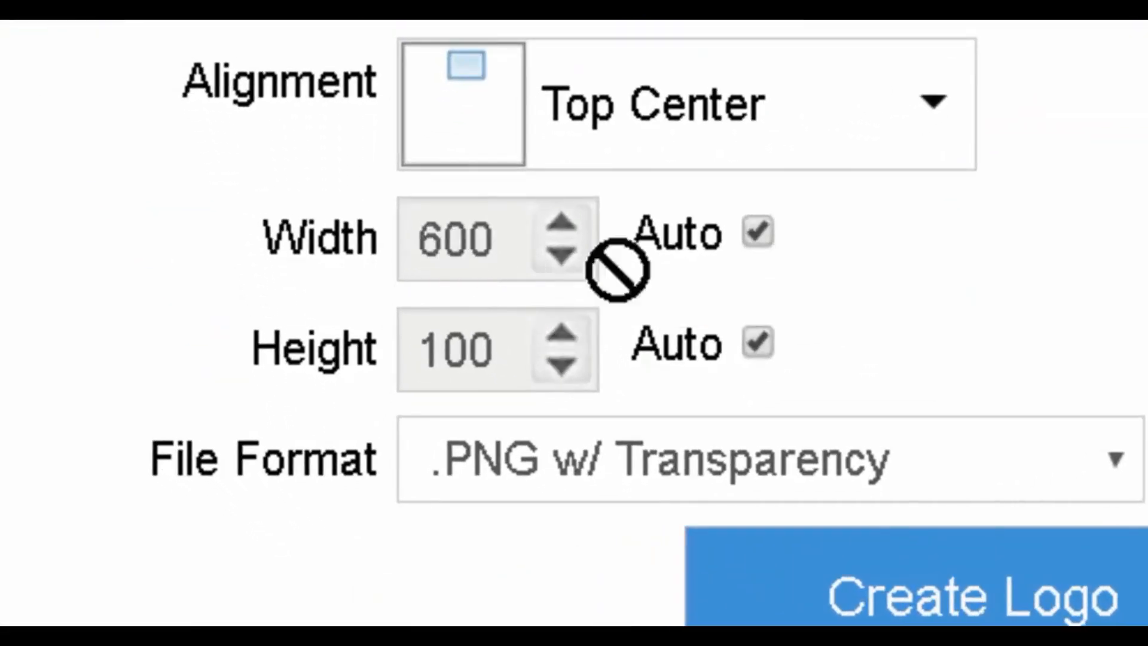
{"action": "left_click", "coordinate": [756, 231]}
{"action": "left_click", "coordinate": [757, 342]}
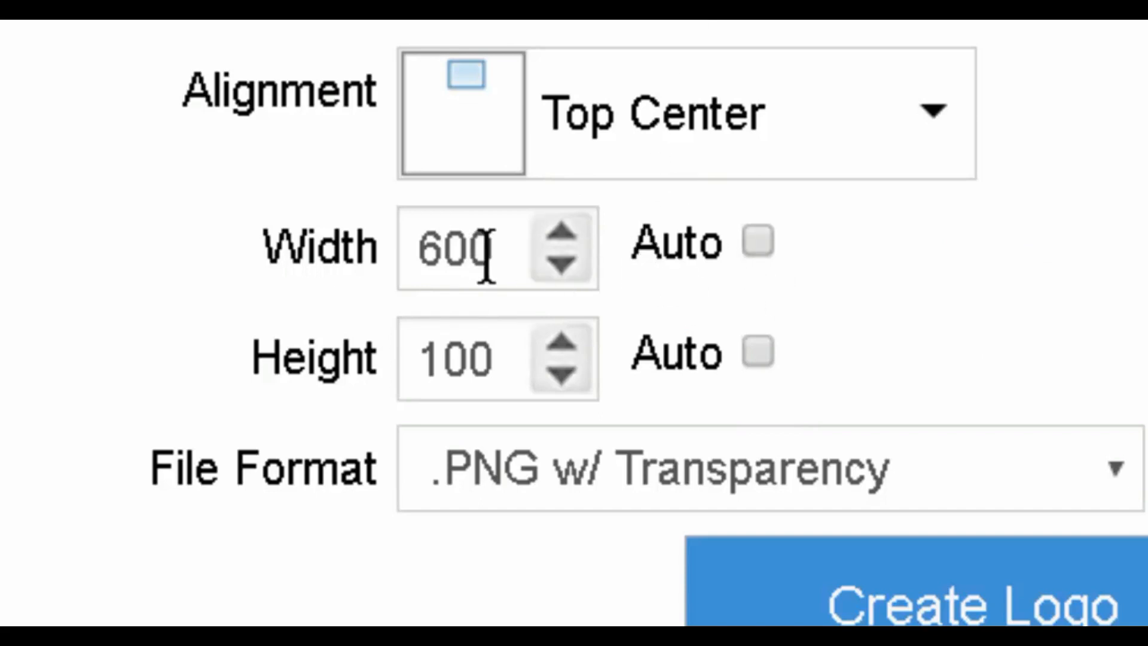
Step: Enter an image width of 800 and height of 200
{"action": "left_click_drag", "start_coordinate": [487, 257], "coordinate": [410, 254]}
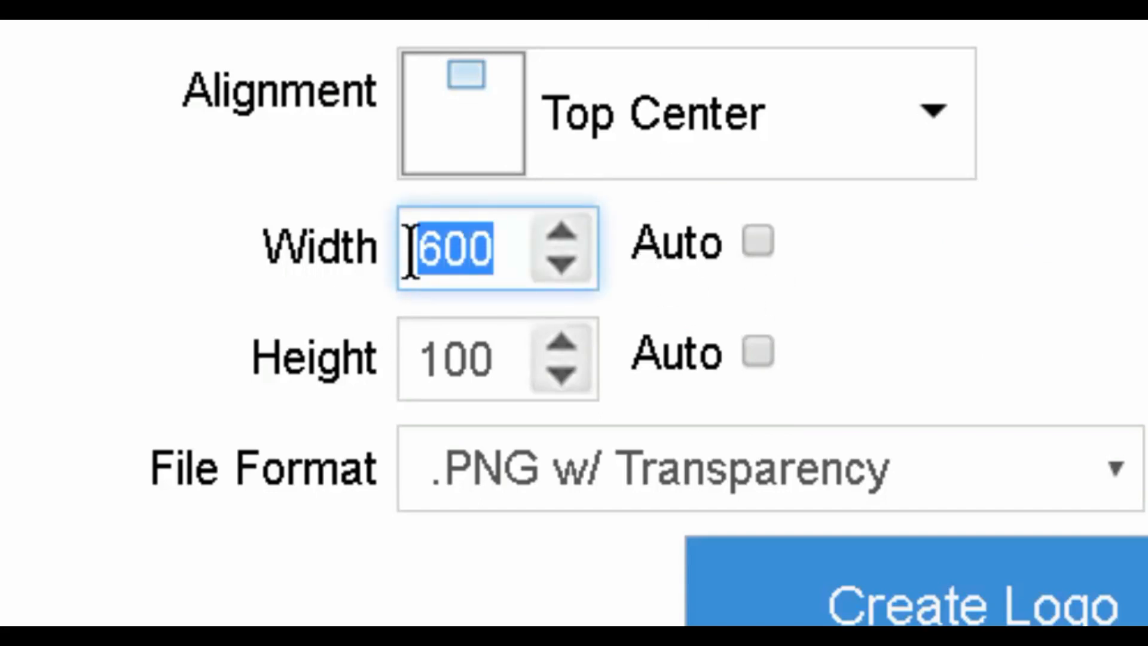
{"action": "type", "text": "800"}
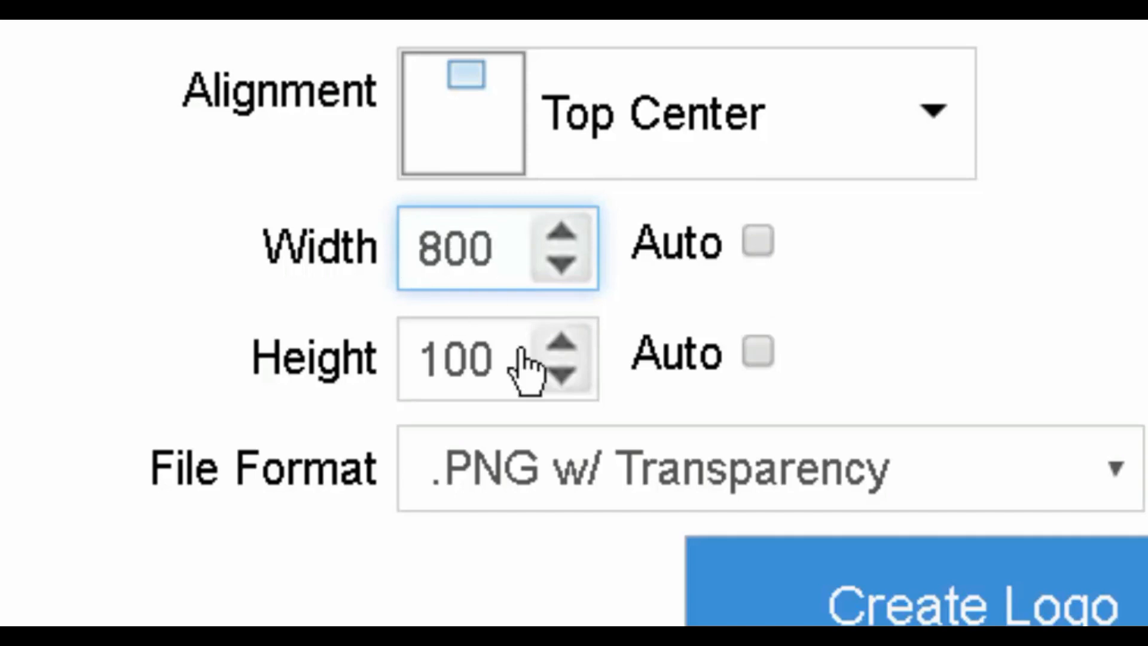
{"action": "left_click_drag", "start_coordinate": [475, 358], "coordinate": [400, 353]}
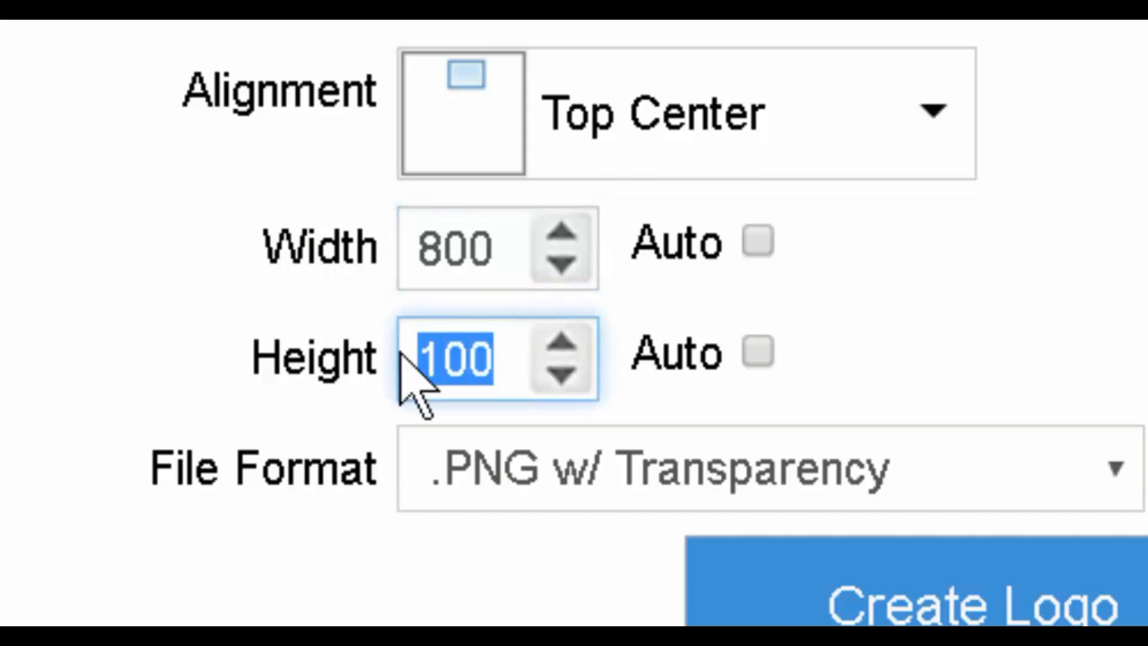
{"action": "type", "text": "3"}
{"action": "key", "text": "BackSpace"}
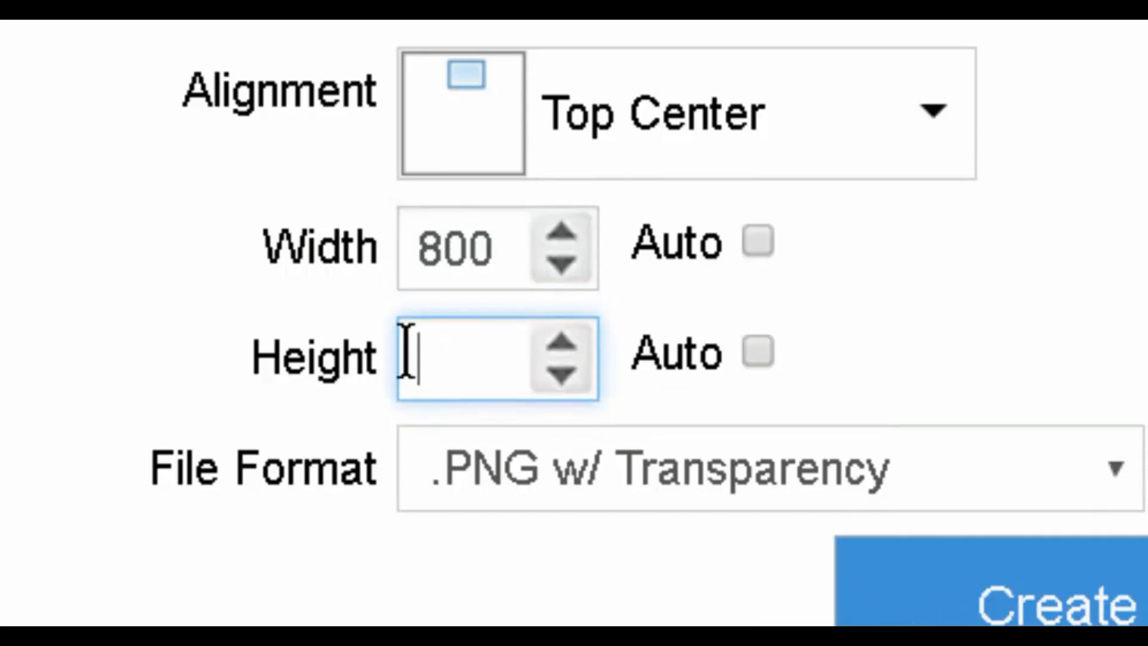
{"action": "type", "text": "200"}
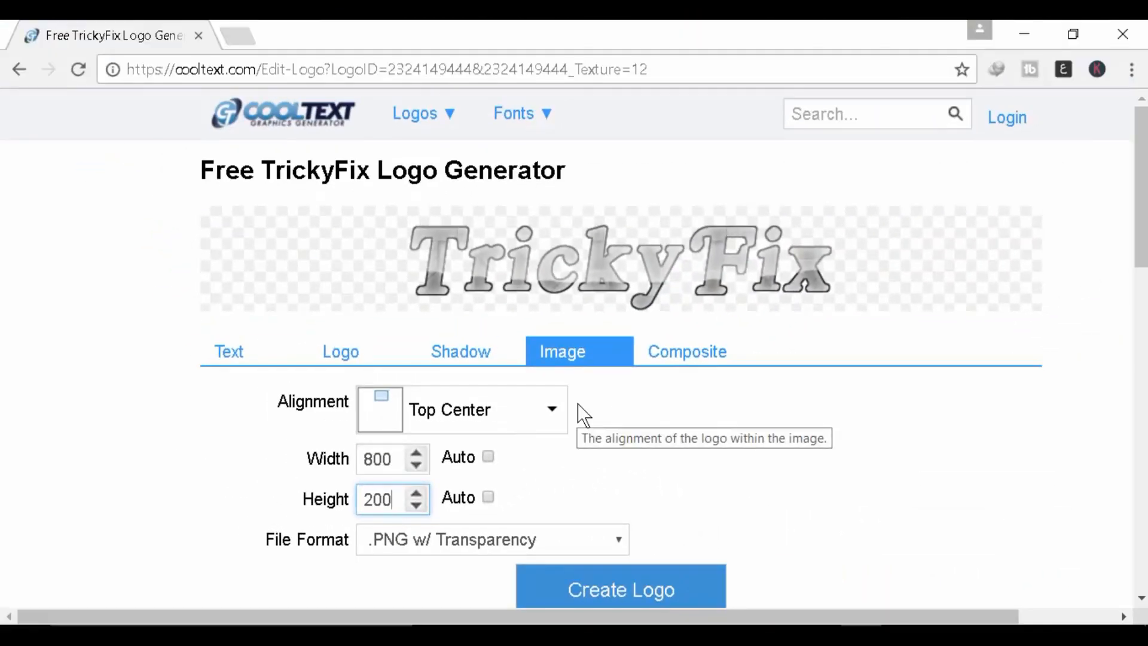
{"action": "scroll", "coordinate": [654, 456], "scroll_direction": "down", "scroll_amount": 3}
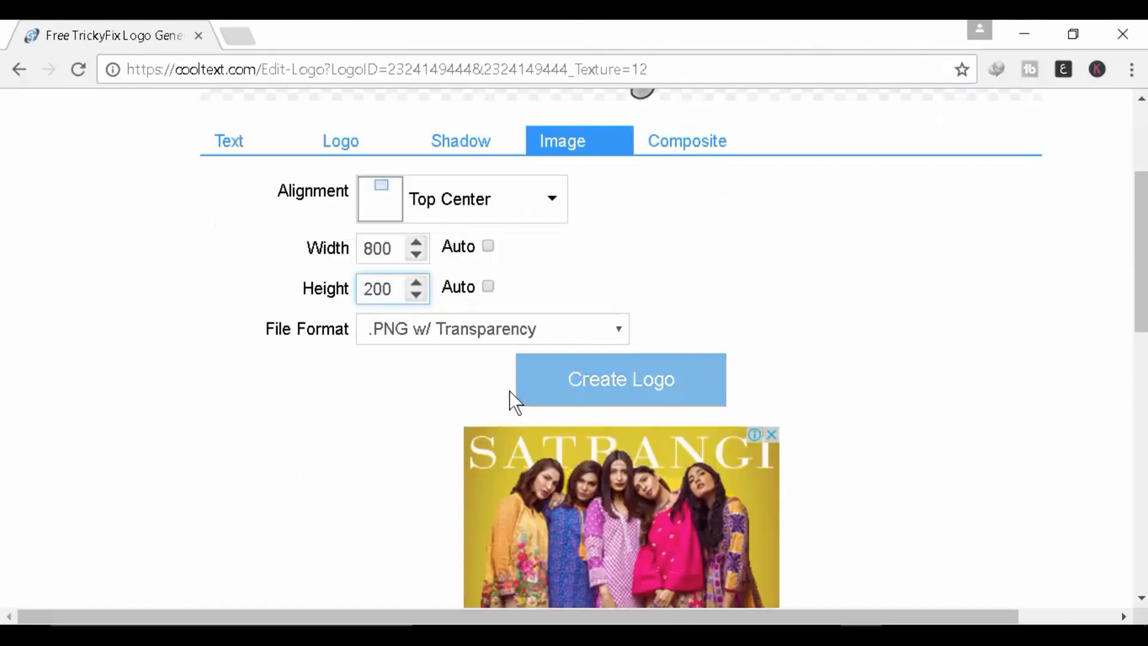
{"action": "scroll", "coordinate": [621, 384], "scroll_direction": "up", "scroll_amount": 3}
Step: Switch to the Composite settings and browse the Add Logo style gallery for a new layer
{"action": "left_click", "coordinate": [686, 359]}
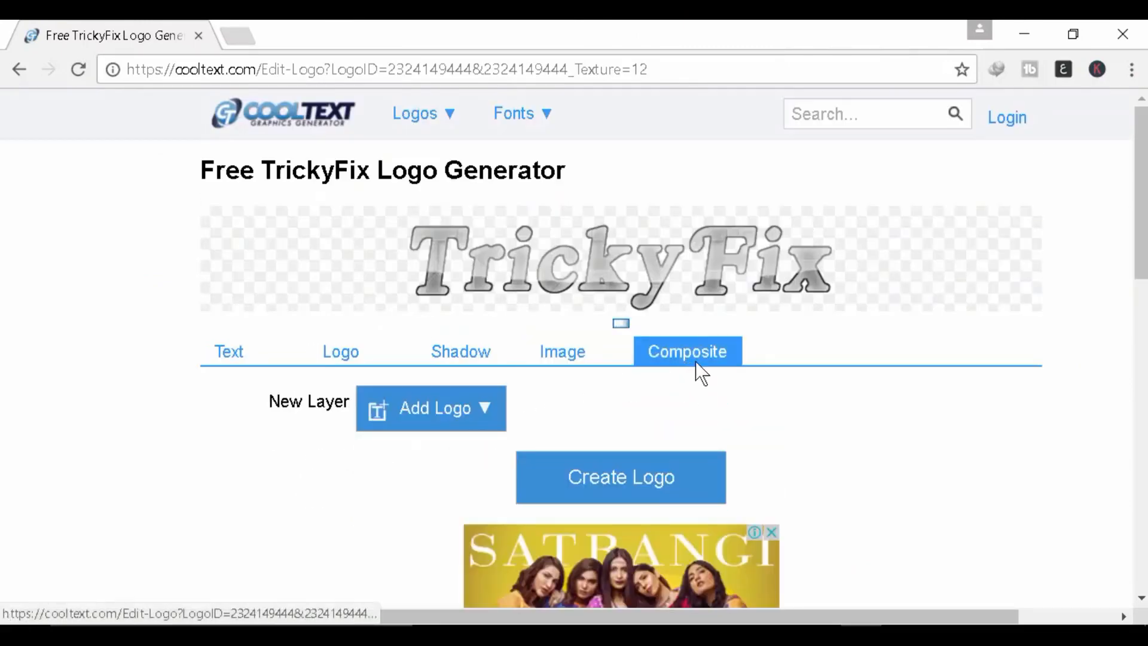
{"action": "left_click", "coordinate": [490, 407]}
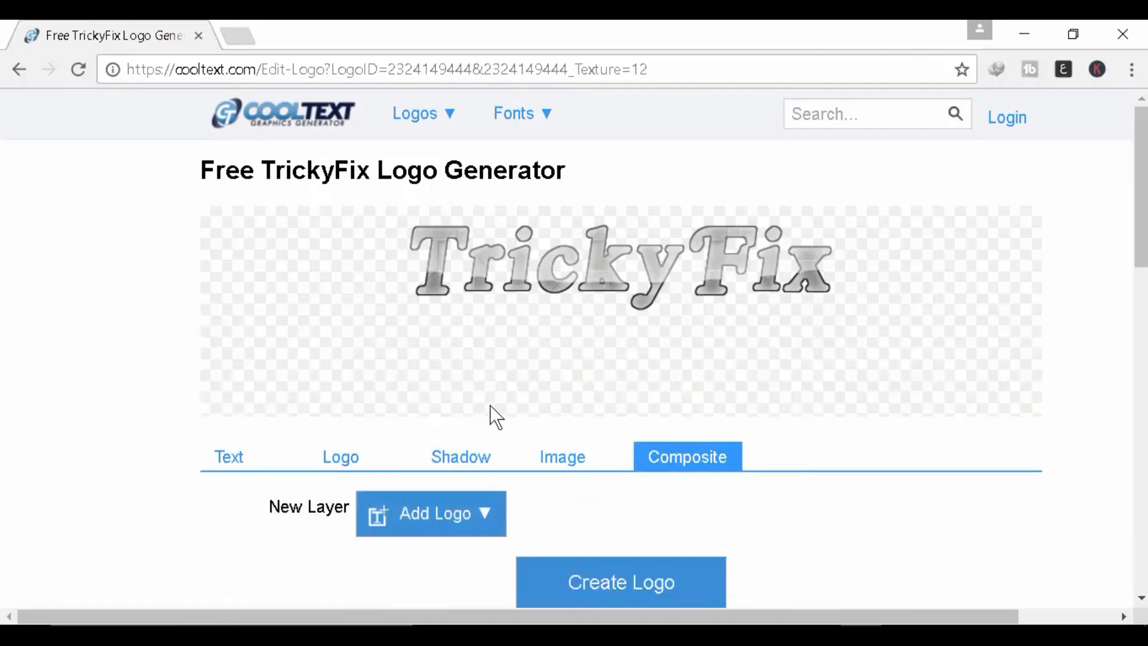
{"action": "scroll", "coordinate": [490, 407], "scroll_direction": "down", "scroll_amount": 3}
{"action": "scroll", "coordinate": [589, 505], "scroll_direction": "down", "scroll_amount": 2}
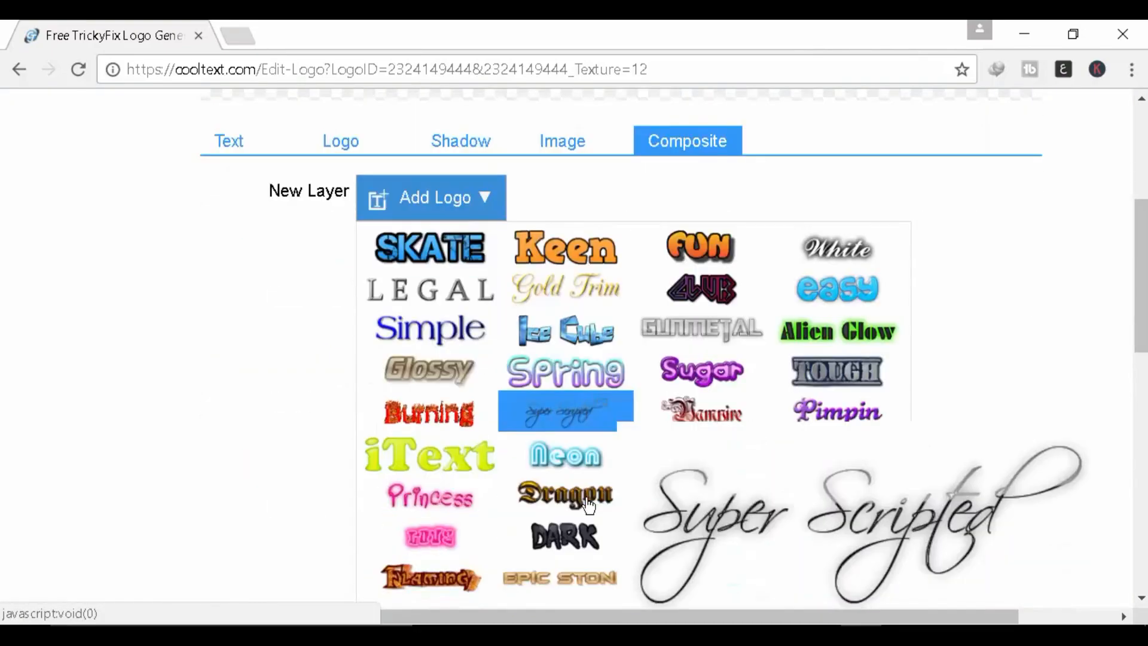
{"action": "scroll", "coordinate": [625, 333], "scroll_direction": "up", "scroll_amount": 3}
{"action": "scroll", "coordinate": [646, 461], "scroll_direction": "down", "scroll_amount": 5}
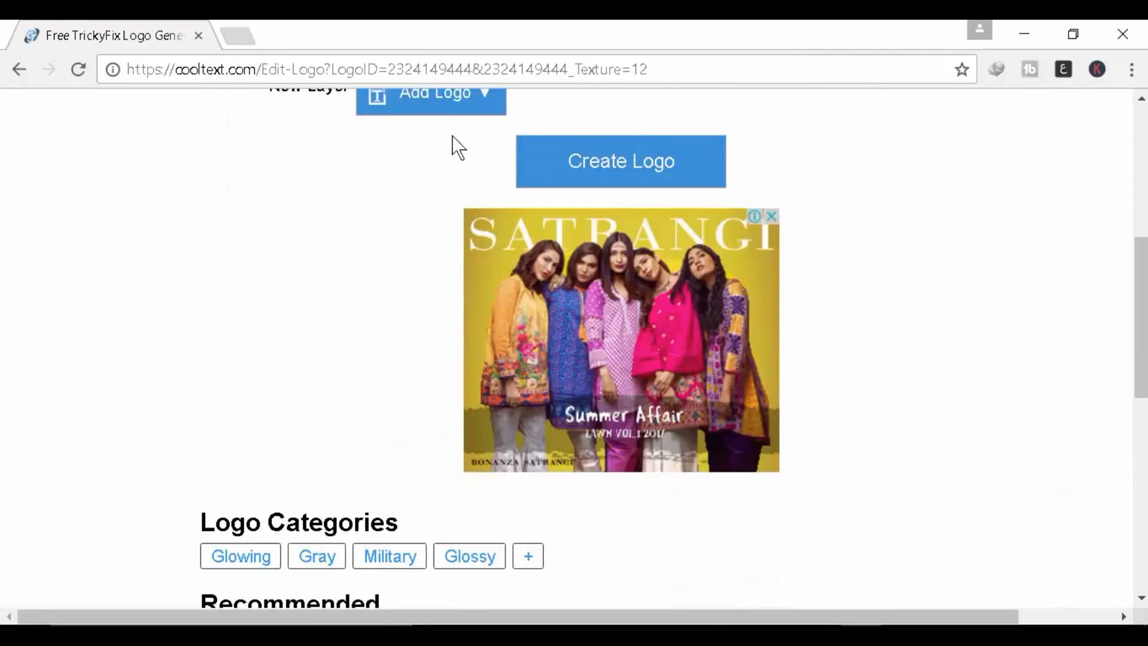
{"action": "mouse_move", "coordinate": [475, 114]}
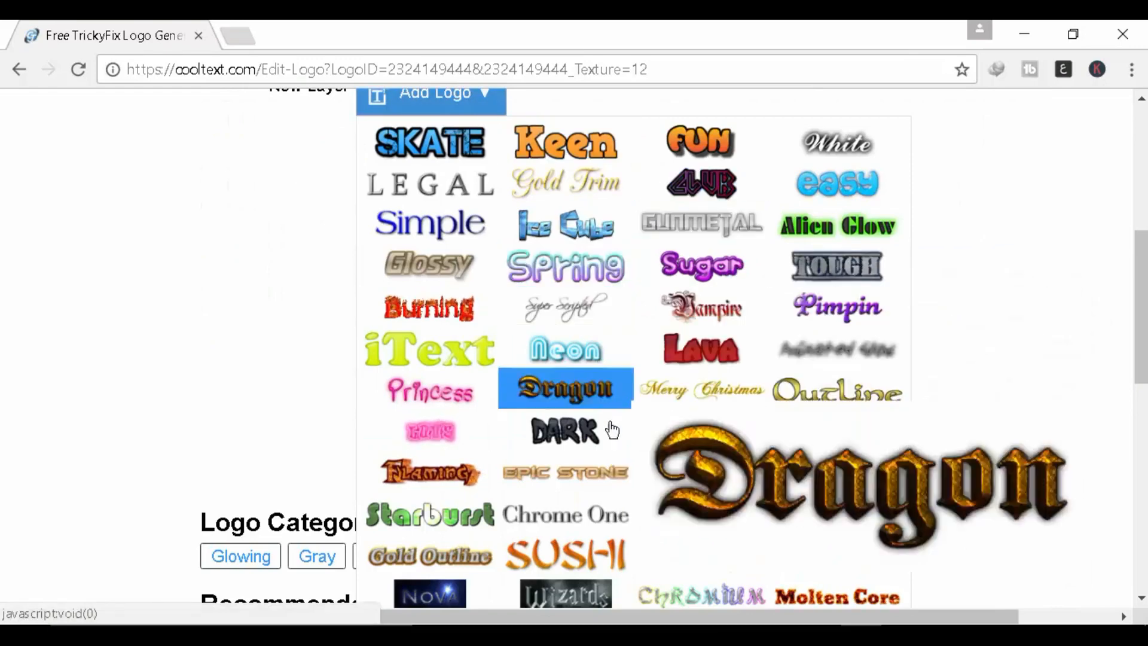
Step: Add a Neon logo layer and change its text from 'Neon' to 'Learn Tricks to Fix'
{"action": "left_click", "coordinate": [578, 359]}
{"action": "scroll", "coordinate": [408, 311], "scroll_direction": "up", "scroll_amount": 2}
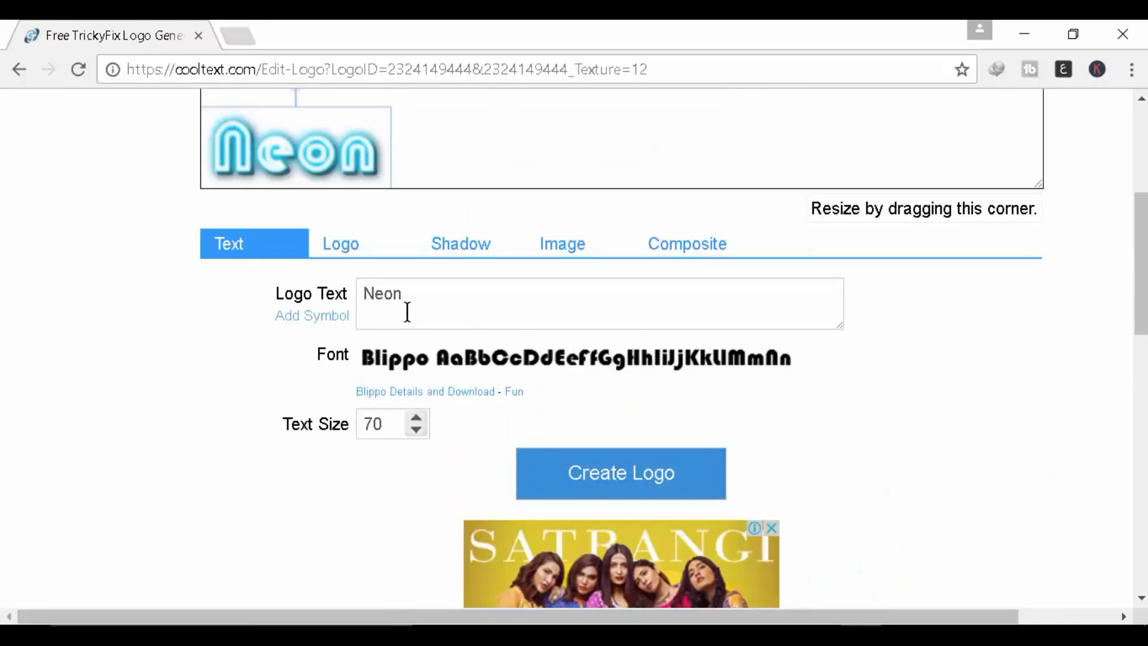
{"action": "left_click", "coordinate": [419, 300]}
{"action": "double_click", "coordinate": [384, 293]}
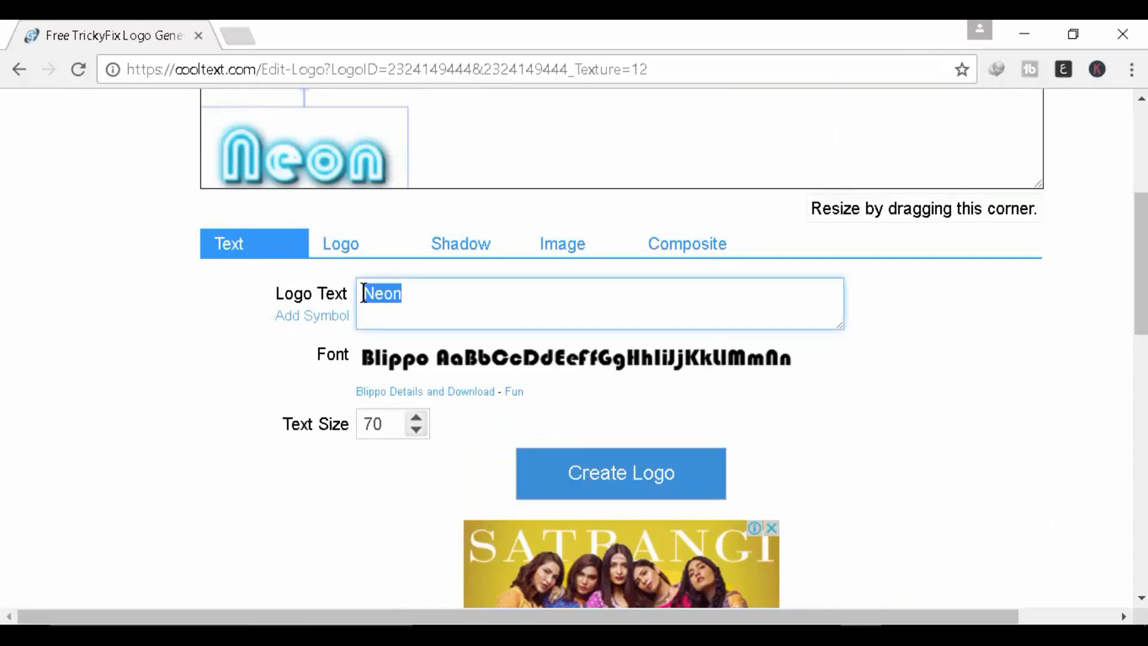
{"action": "type", "text": "Learn Tr"}
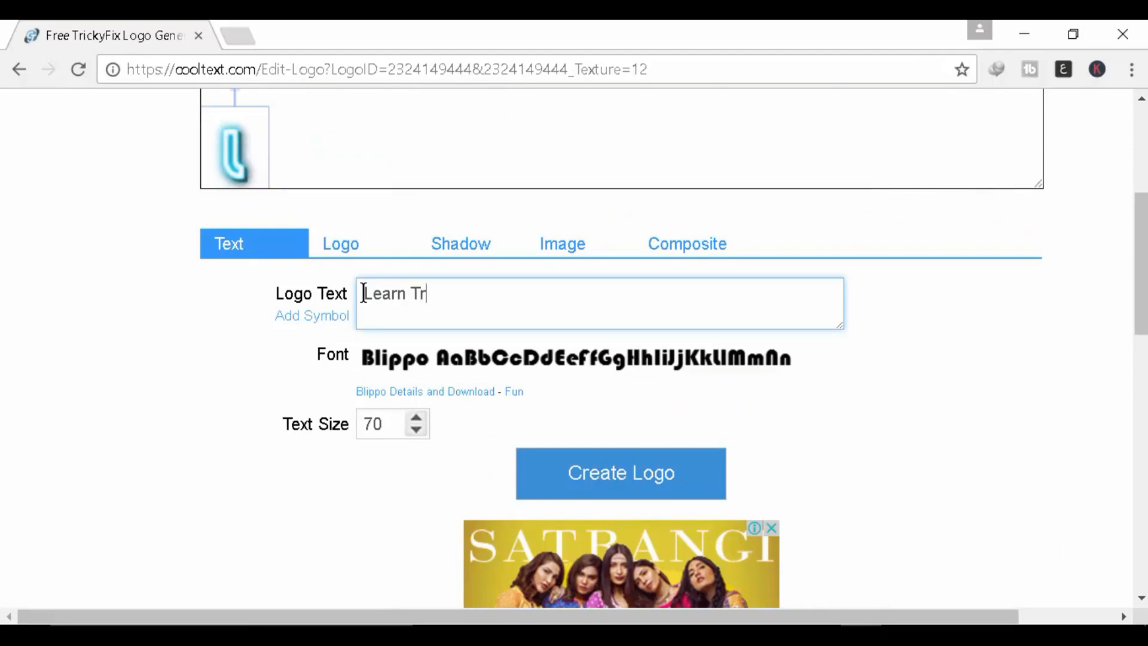
{"action": "type", "text": "icks"}
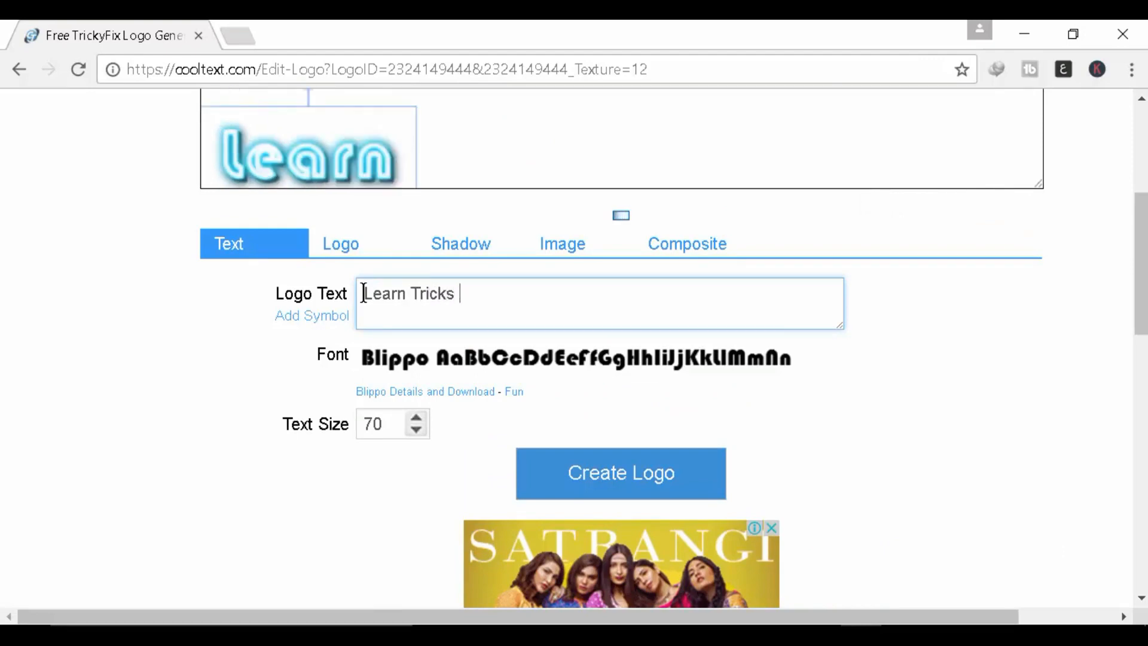
{"action": "type", "text": " to "}
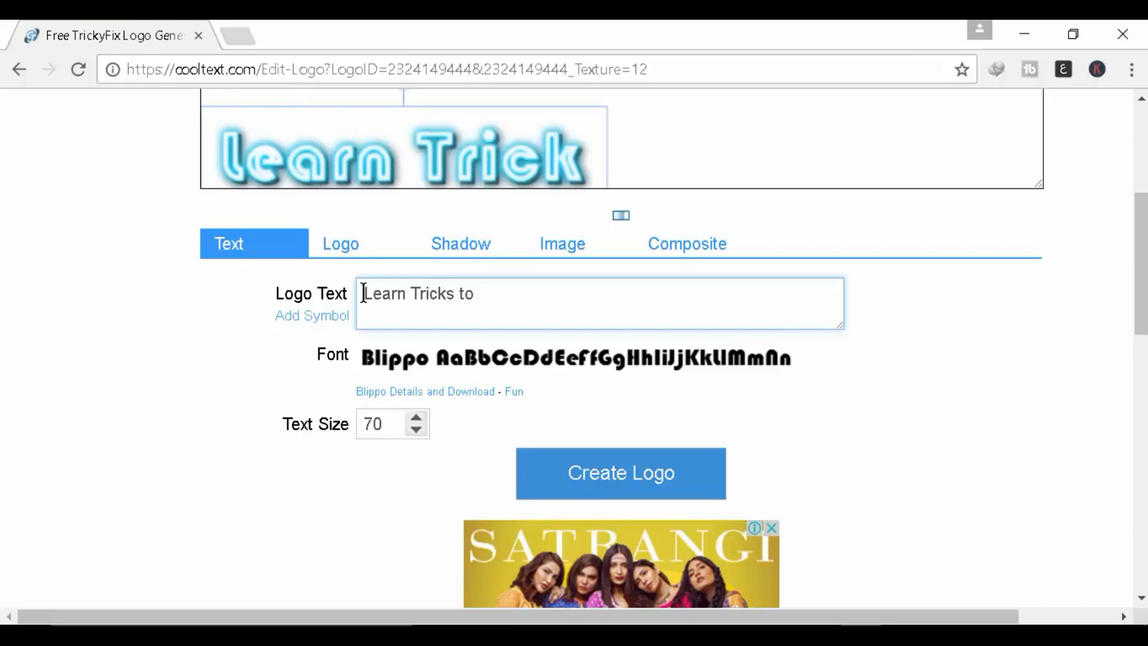
{"action": "type", "text": "Fix"}
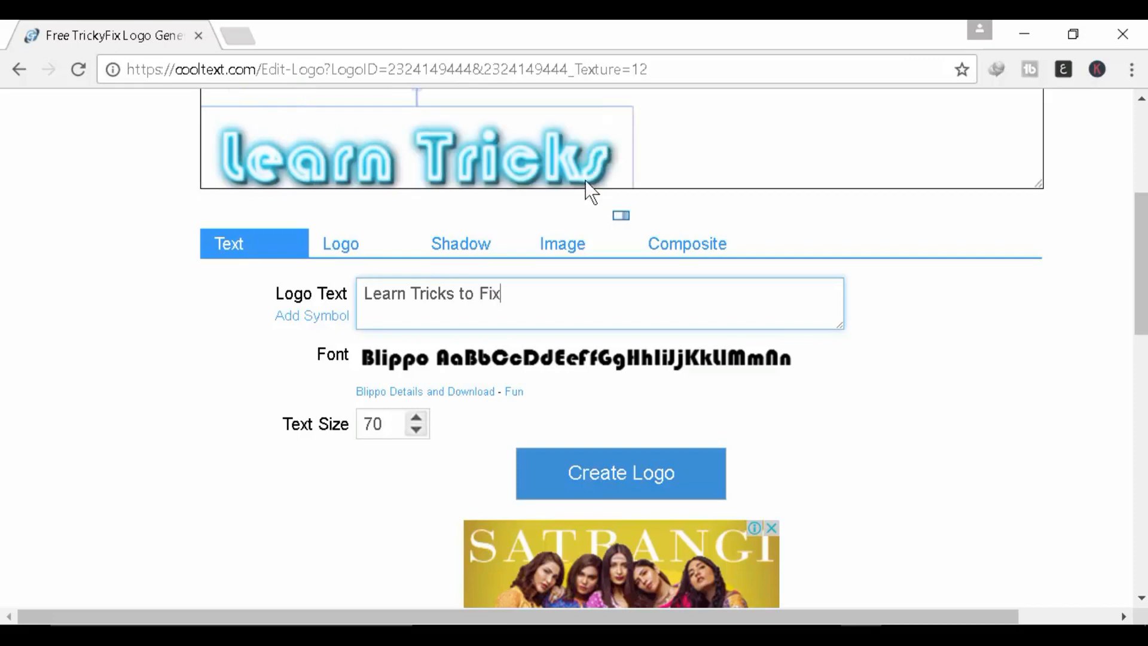
{"action": "left_click", "coordinate": [505, 156]}
{"action": "scroll", "coordinate": [881, 271], "scroll_direction": "up", "scroll_amount": 3}
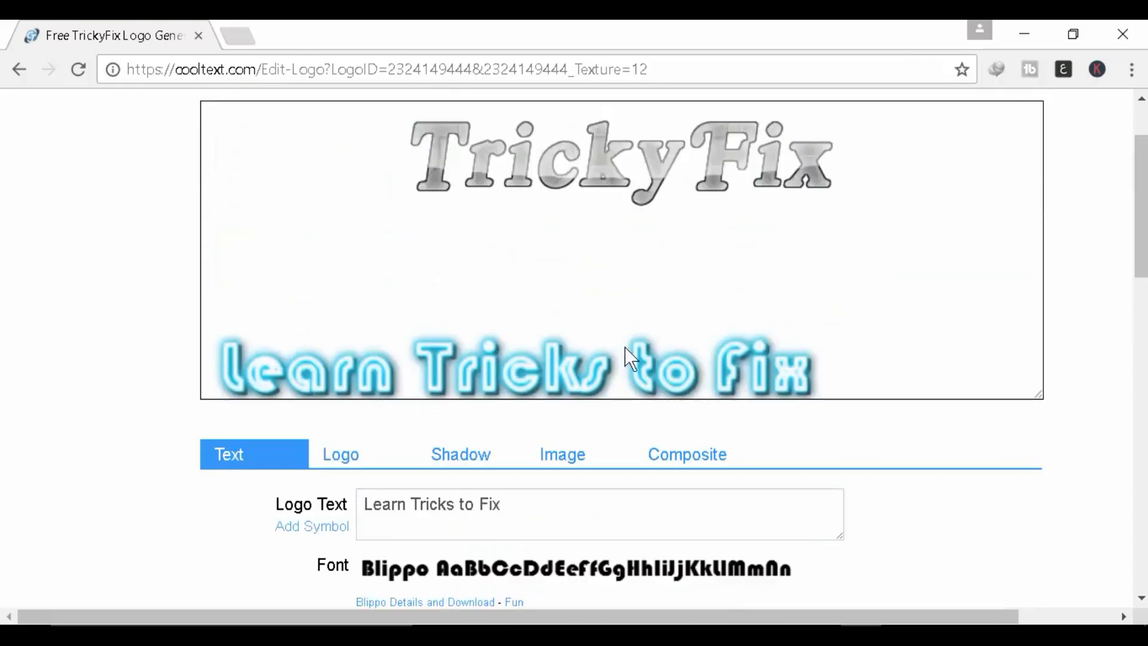
Step: Drag the tagline layer up to sit just below TrickyFix
{"action": "left_click", "coordinate": [625, 343]}
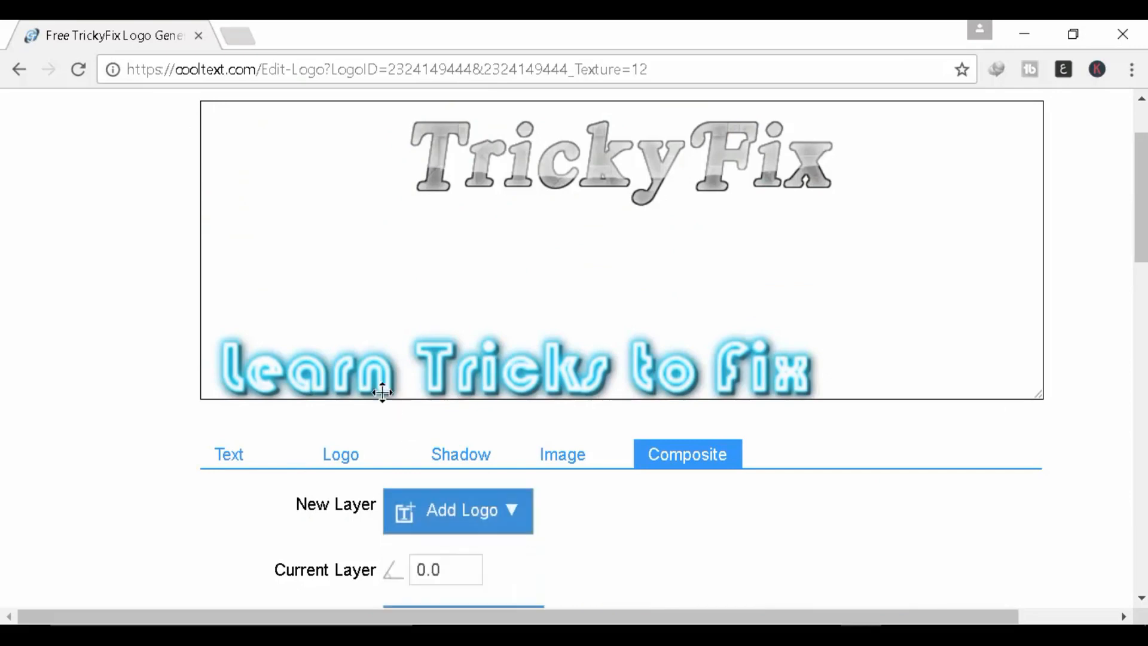
{"action": "left_click", "coordinate": [363, 368]}
{"action": "left_click_drag", "start_coordinate": [520, 341], "coordinate": [626, 221]}
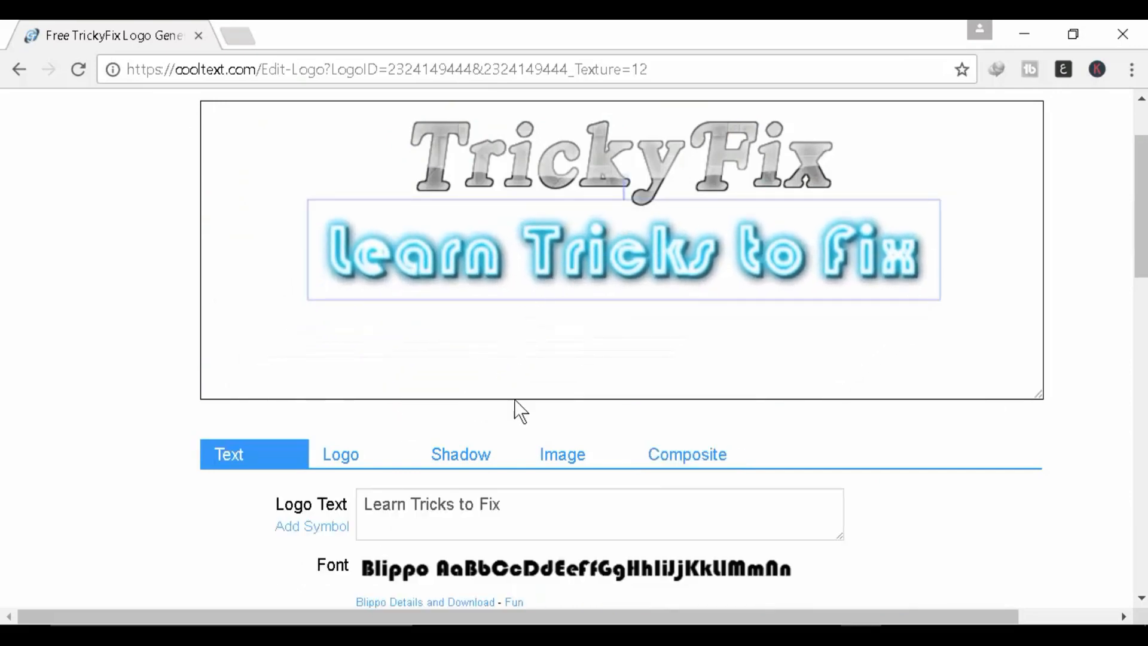
Step: Clear the tagline's text size of 70 to enter a new value
{"action": "scroll", "coordinate": [503, 419], "scroll_direction": "down", "scroll_amount": 5}
{"action": "left_click", "coordinate": [385, 326]}
{"action": "key", "text": "BackSpace"}
{"action": "key", "text": "BackSpace"}
{"action": "type", "text": "65"}
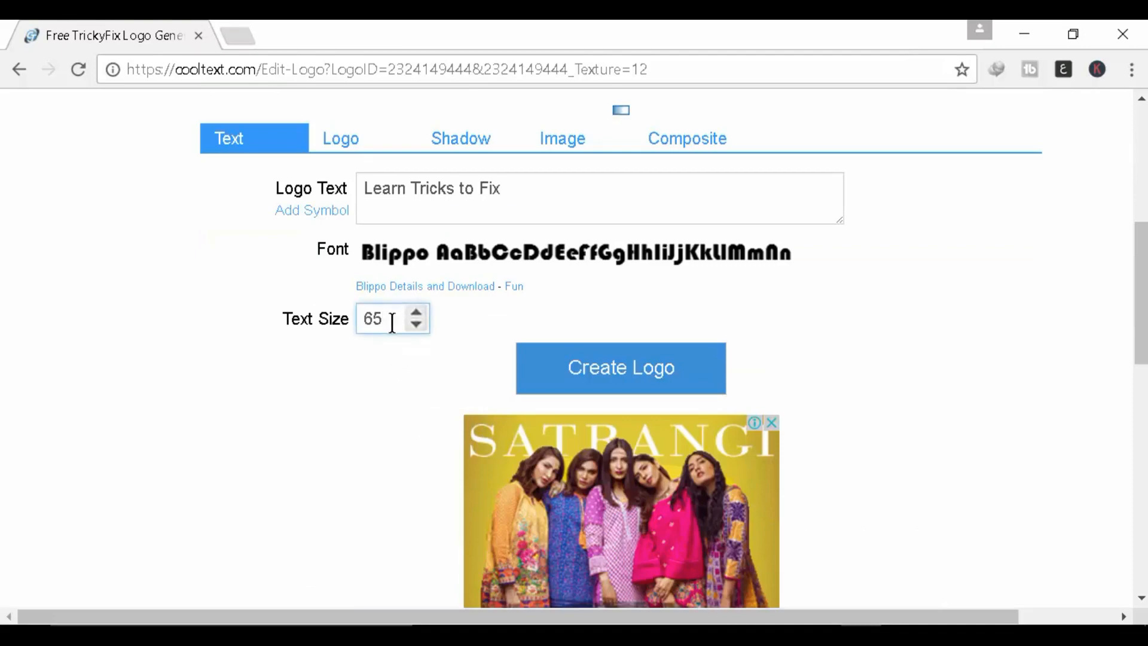
{"action": "key", "text": "BackSpace"}
{"action": "key", "text": "BackSpace"}
Step: Reselect the tagline layer in the preview and review its settings
{"action": "scroll", "coordinate": [421, 342], "scroll_direction": "up", "scroll_amount": 3}
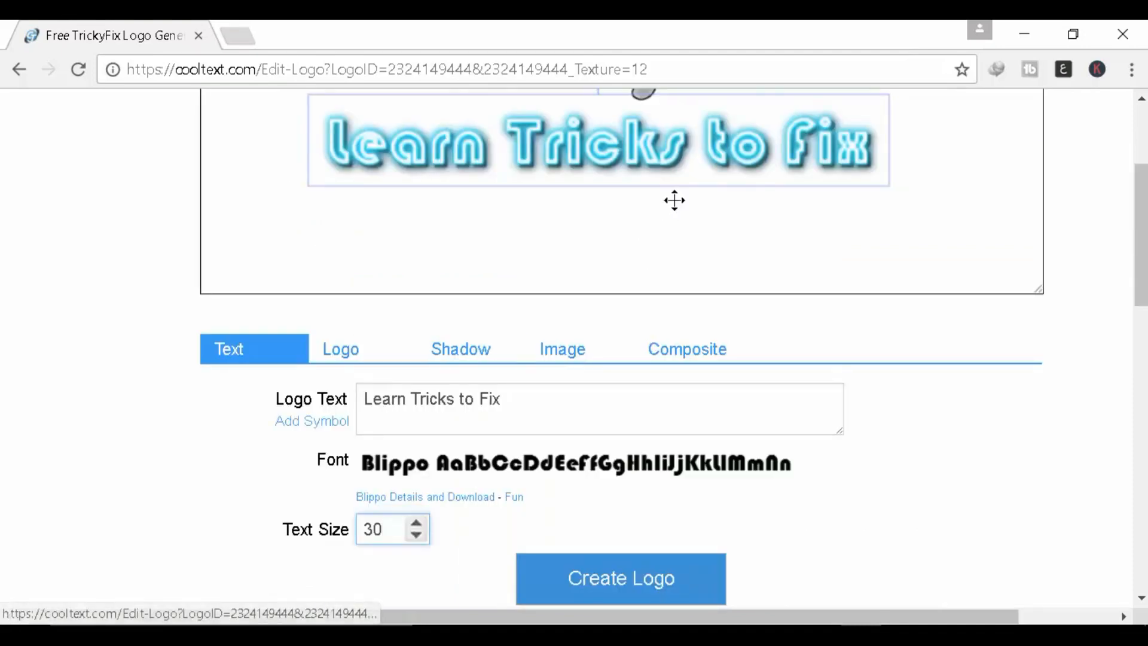
{"action": "left_click", "coordinate": [674, 201]}
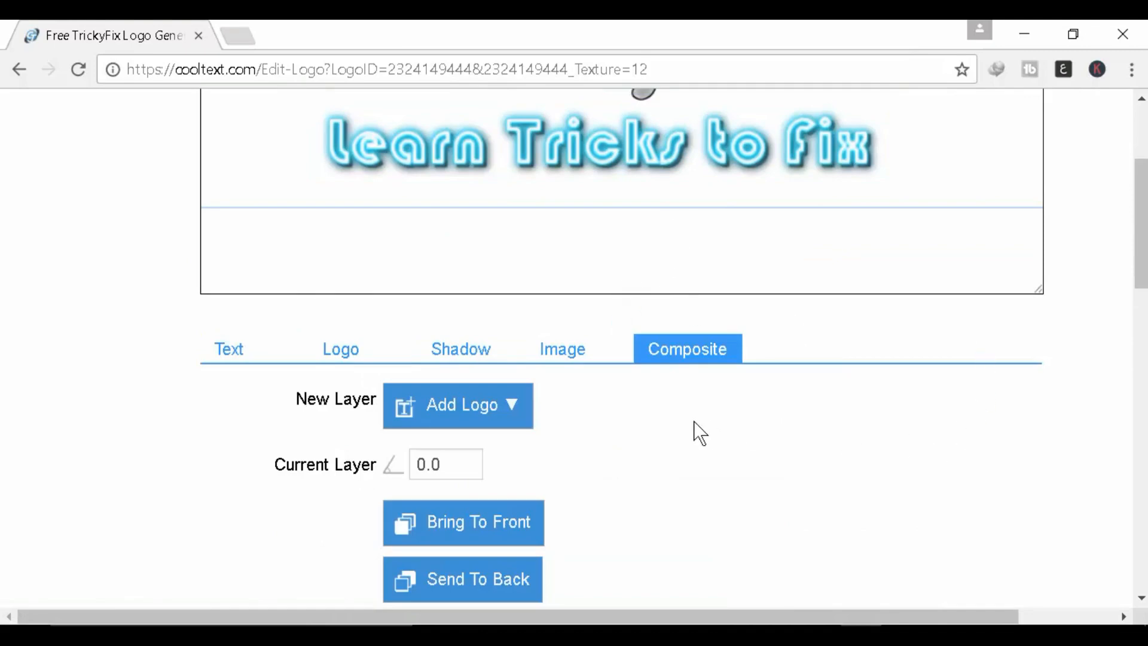
{"action": "scroll", "coordinate": [692, 430], "scroll_direction": "up", "scroll_amount": 3}
{"action": "scroll", "coordinate": [680, 382], "scroll_direction": "down", "scroll_amount": 7}
{"action": "scroll", "coordinate": [710, 346], "scroll_direction": "up", "scroll_amount": 7}
{"action": "scroll", "coordinate": [513, 490], "scroll_direction": "down", "scroll_amount": 3}
{"action": "scroll", "coordinate": [568, 371], "scroll_direction": "up", "scroll_amount": 2}
{"action": "scroll", "coordinate": [572, 389], "scroll_direction": "down", "scroll_amount": 4}
{"action": "scroll", "coordinate": [589, 195], "scroll_direction": "up", "scroll_amount": 2}
Step: Open the tagline's glow colour picker and try a pale grey-blue glow
{"action": "left_click", "coordinate": [350, 359]}
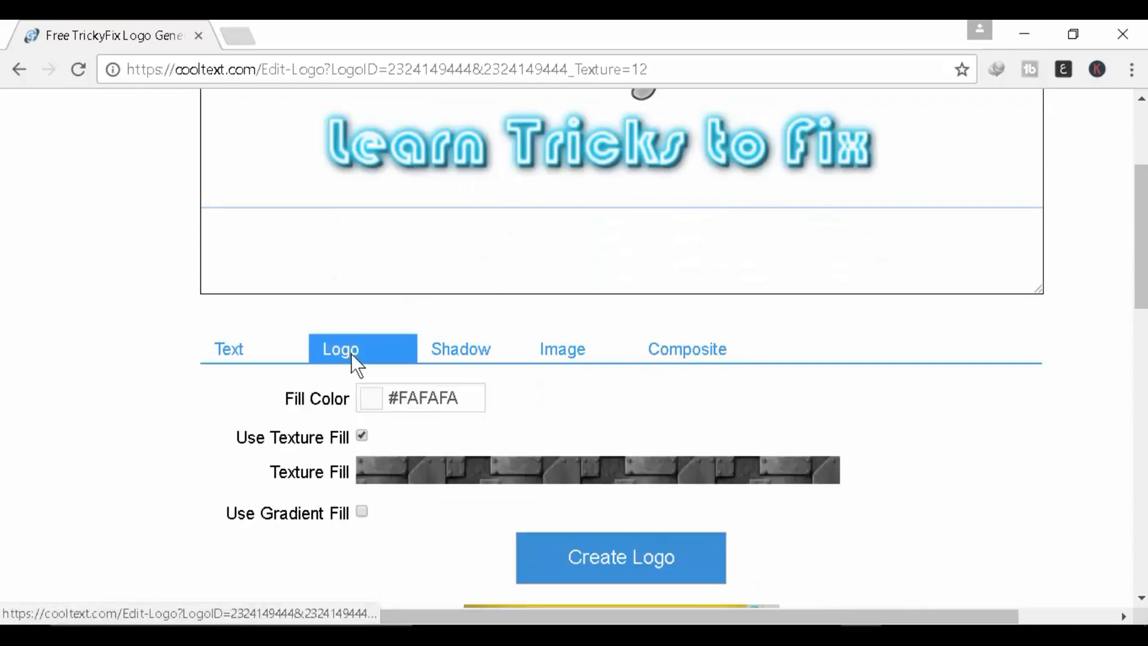
{"action": "scroll", "coordinate": [556, 418], "scroll_direction": "up", "scroll_amount": 2}
{"action": "left_click", "coordinate": [612, 259]}
{"action": "scroll", "coordinate": [613, 259], "scroll_direction": "down", "scroll_amount": 4}
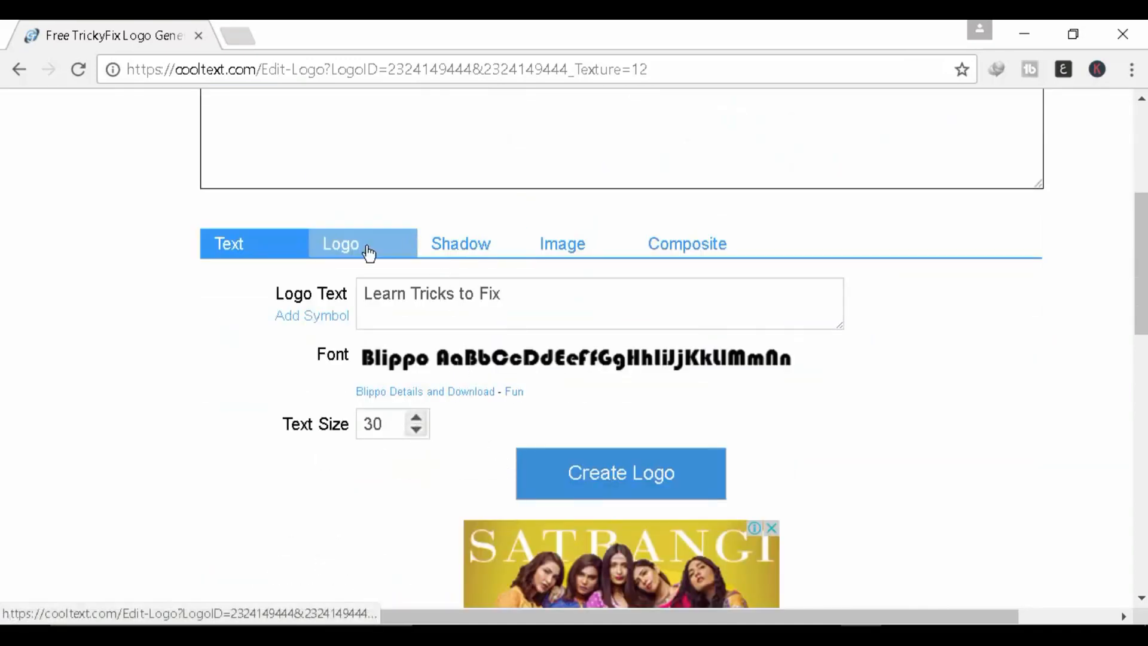
{"action": "left_click", "coordinate": [367, 249]}
{"action": "left_click", "coordinate": [370, 294]}
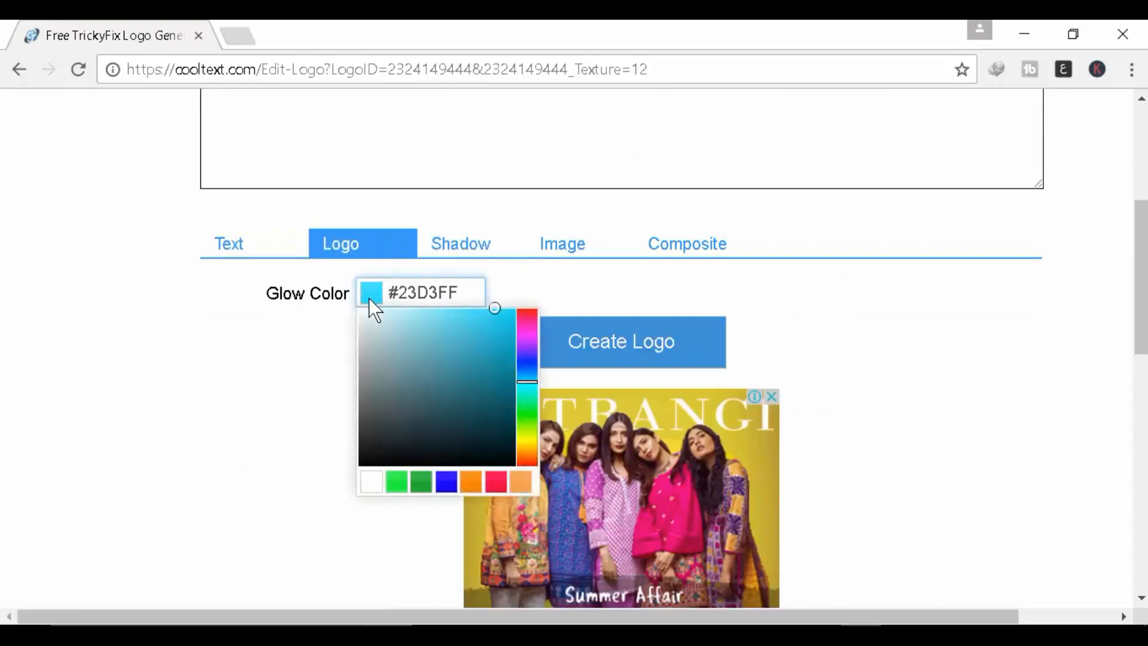
{"action": "scroll", "coordinate": [489, 325], "scroll_direction": "up", "scroll_amount": 5}
{"action": "scroll", "coordinate": [488, 370], "scroll_direction": "down", "scroll_amount": 7}
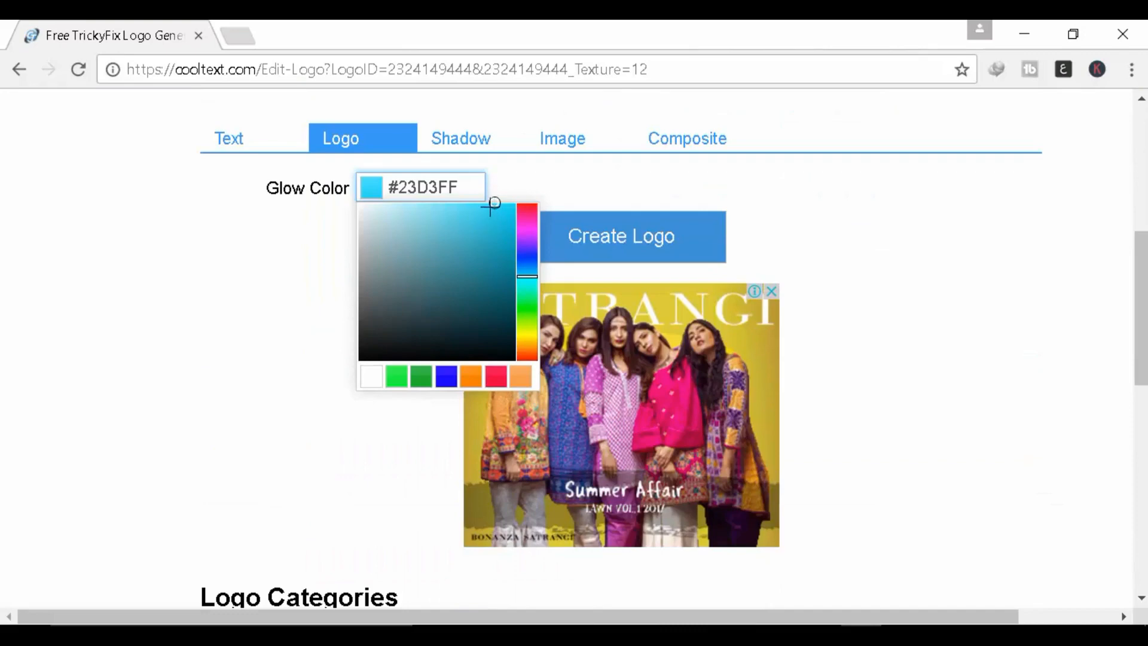
{"action": "mouse_move", "coordinate": [492, 204]}
{"action": "left_mouse_down"}
{"action": "mouse_move", "coordinate": [377, 238]}
{"action": "mouse_move", "coordinate": [380, 251]}
{"action": "left_mouse_up"}
{"action": "scroll", "coordinate": [520, 407], "scroll_direction": "up", "scroll_amount": 4}
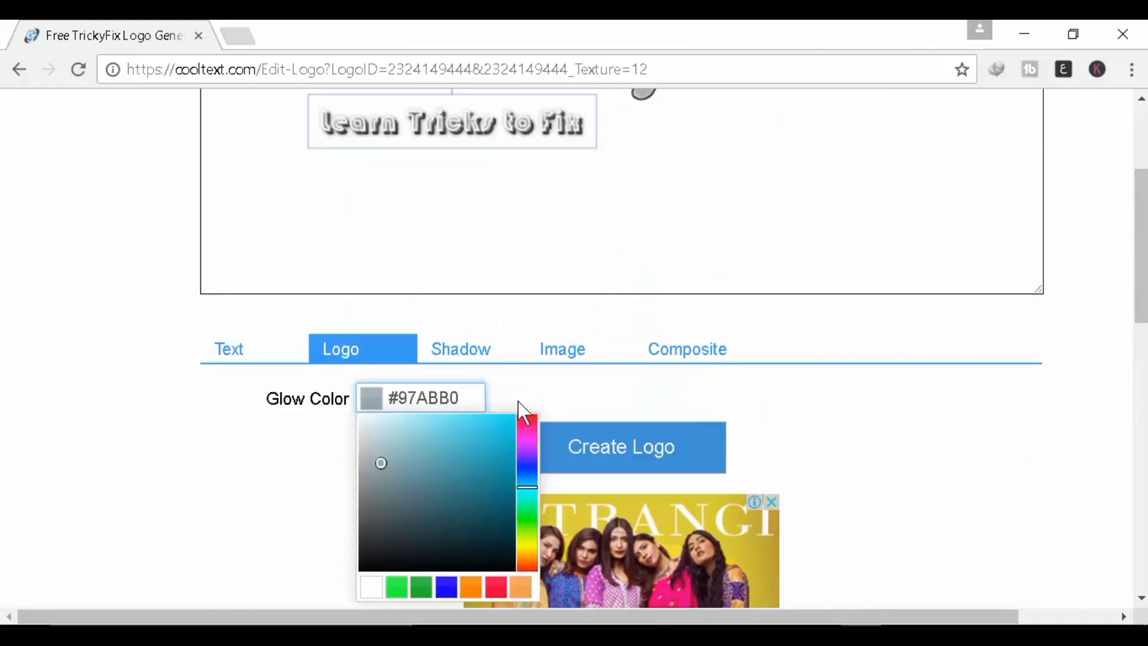
{"action": "scroll", "coordinate": [520, 411], "scroll_direction": "up", "scroll_amount": 2}
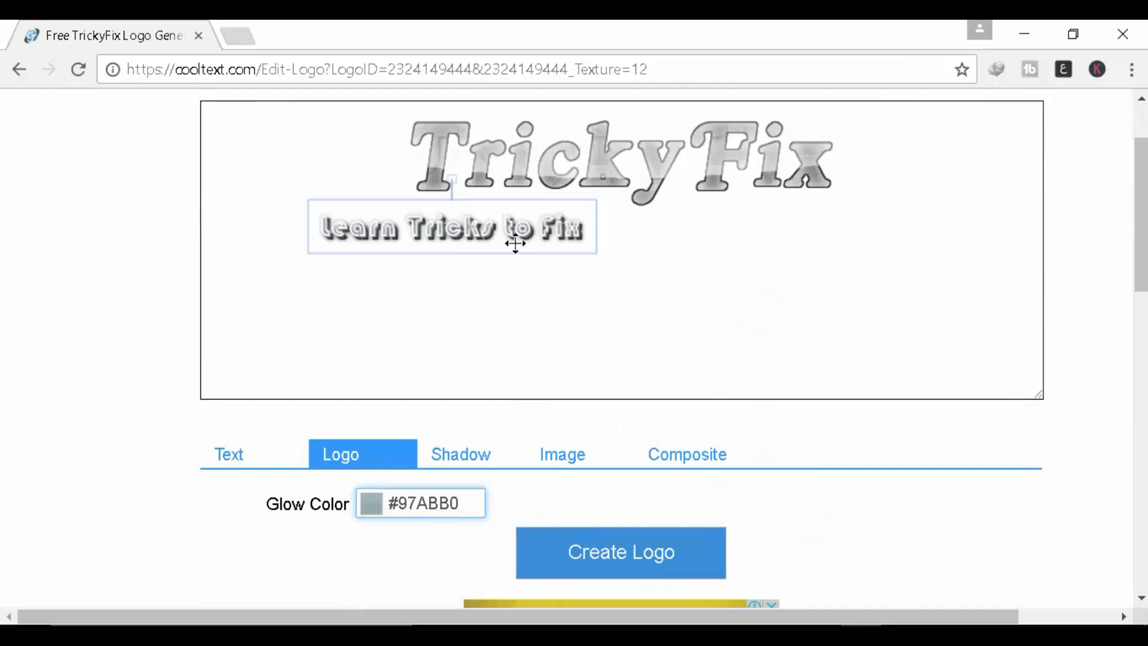
Step: Centre the tagline under TrickyFix and set its glow colour to dark blue #1A1FAD
{"action": "left_click_drag", "start_coordinate": [514, 238], "coordinate": [659, 200]}
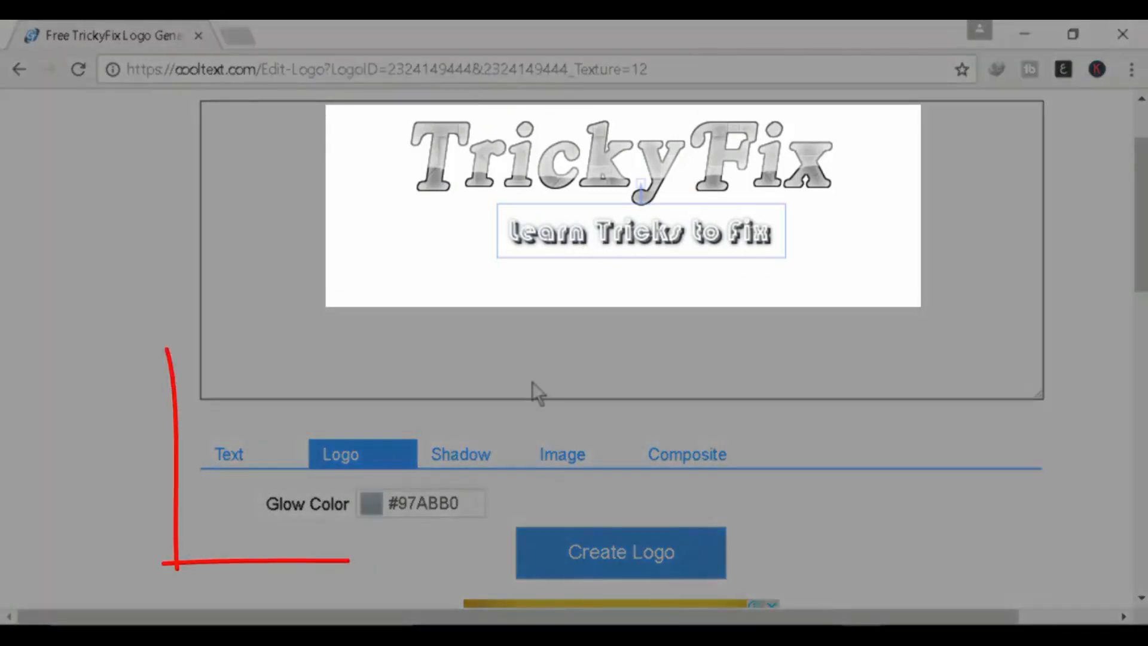
{"action": "left_click", "coordinate": [372, 507]}
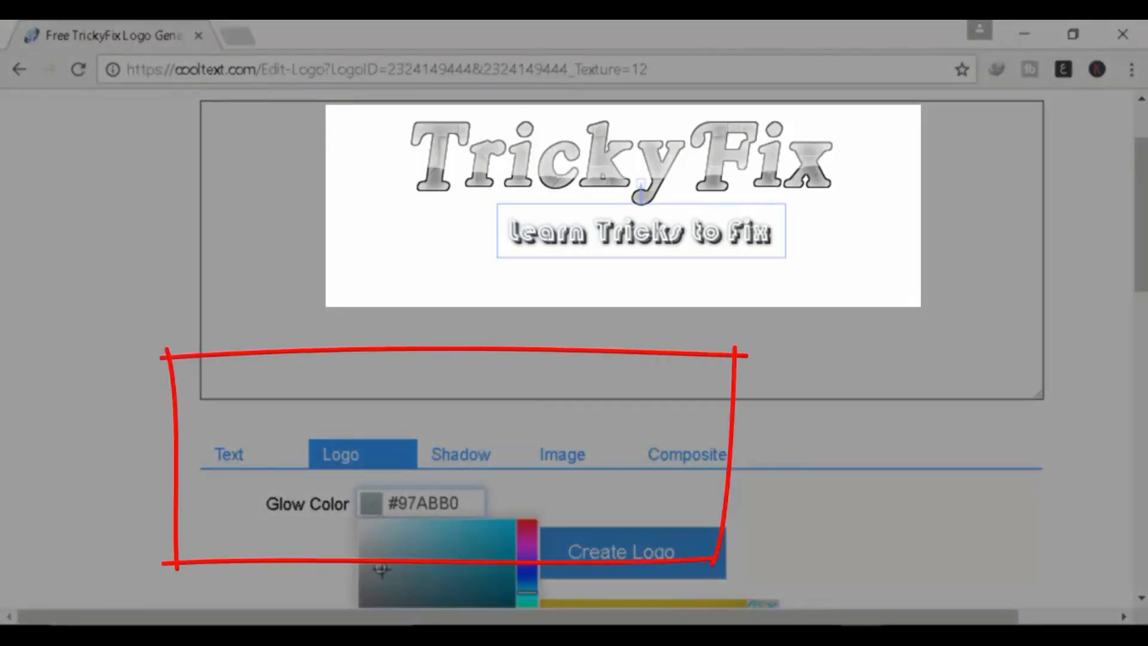
{"action": "left_click_drag", "start_coordinate": [382, 569], "coordinate": [492, 570]}
{"action": "left_click", "coordinate": [527, 570]}
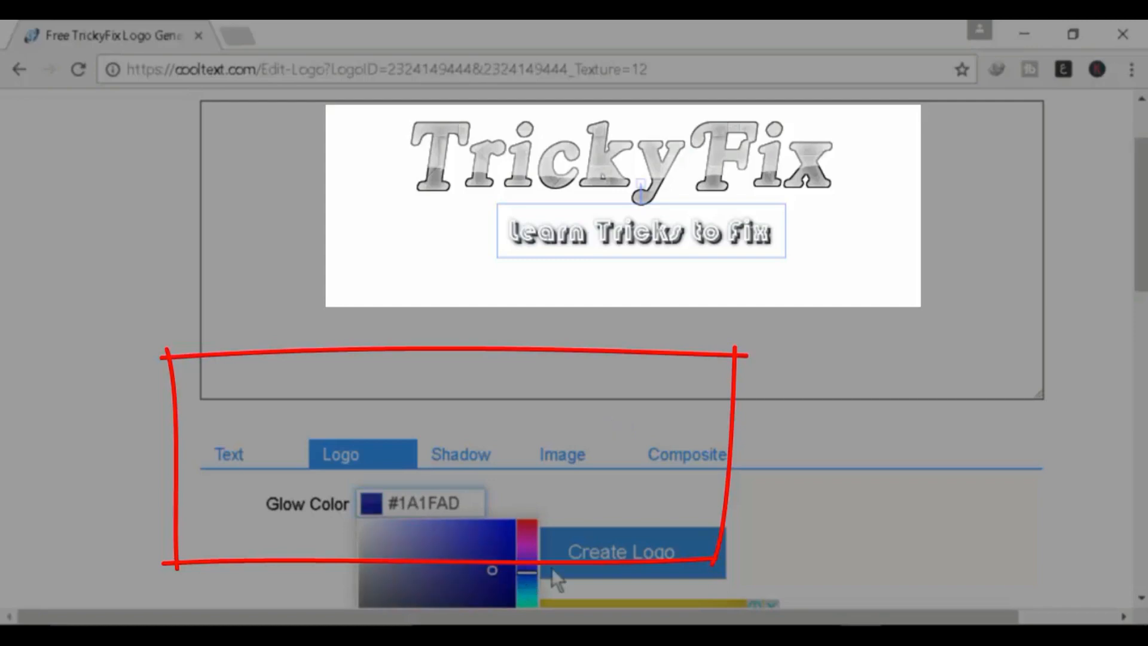
{"action": "left_click", "coordinate": [773, 339]}
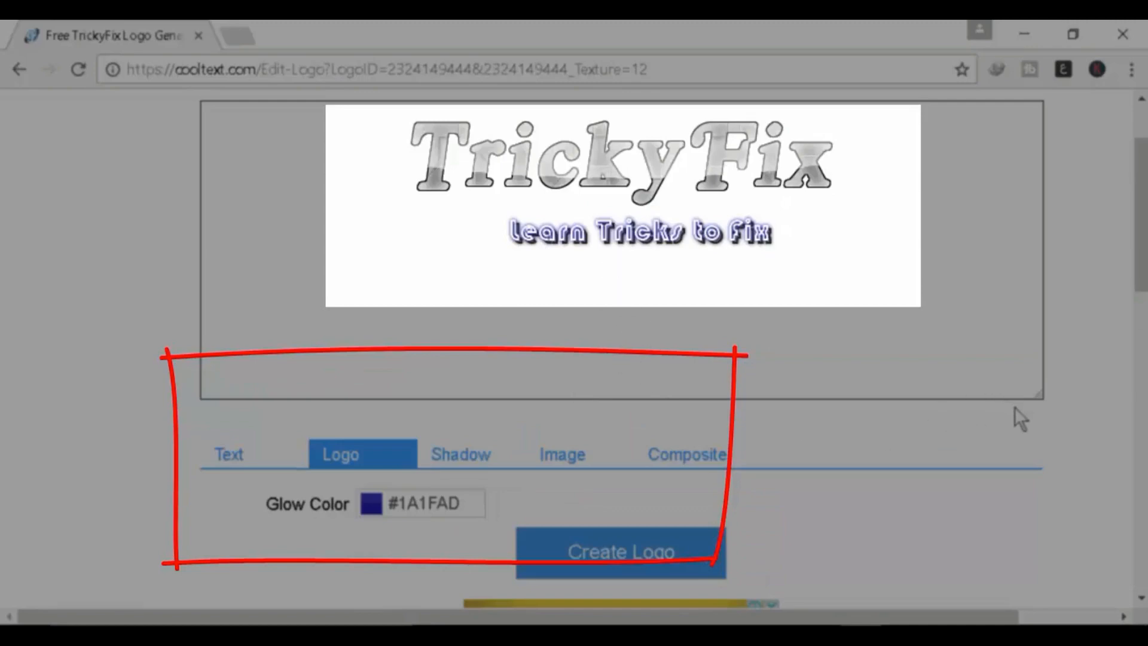
Step: Shrink the logo preview area and bring up the Composite layer options
{"action": "mouse_move", "coordinate": [1039, 397]}
{"action": "left_mouse_down"}
{"action": "mouse_move", "coordinate": [934, 285]}
{"action": "mouse_move", "coordinate": [972, 247]}
{"action": "mouse_move", "coordinate": [1059, 385]}
{"action": "left_mouse_up"}
{"action": "scroll", "coordinate": [589, 230], "scroll_direction": "down", "scroll_amount": 3}
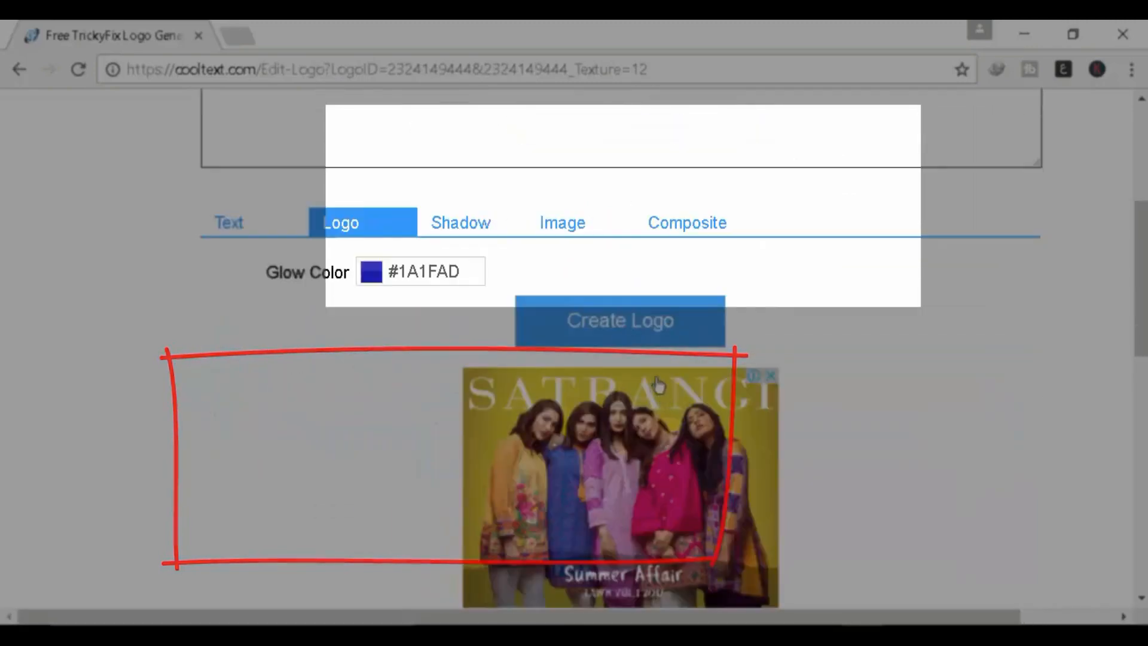
{"action": "left_click", "coordinate": [589, 230]}
{"action": "left_click", "coordinate": [687, 233]}
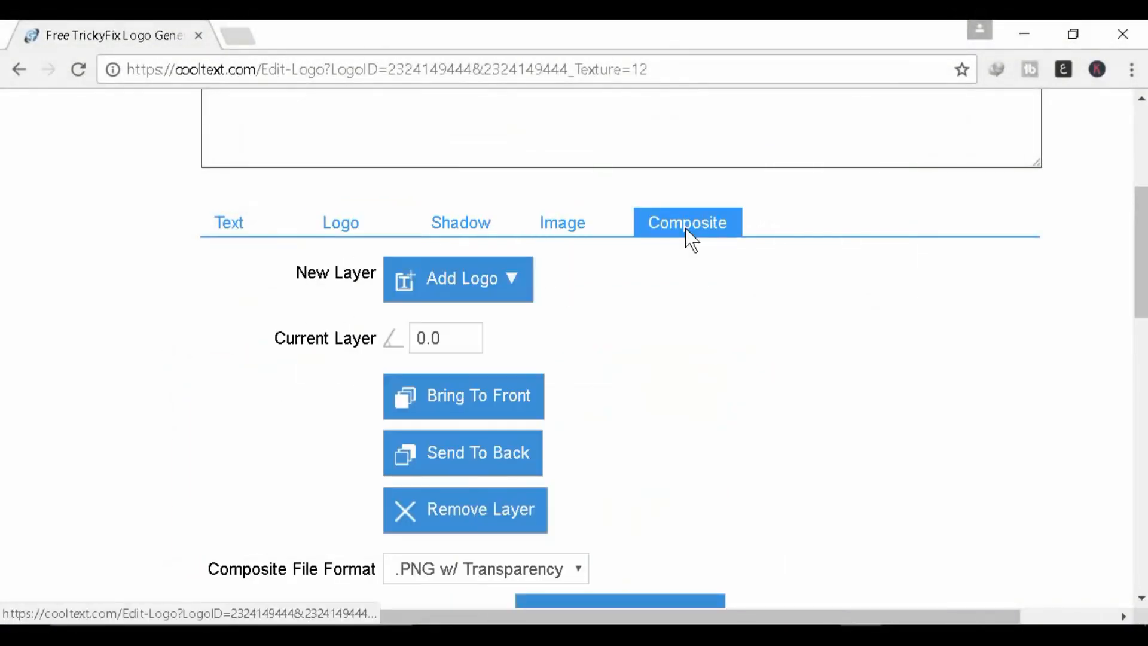
Step: Open the logo style list and drag the tagline up onto the TrickyFix title
{"action": "left_click", "coordinate": [413, 289]}
{"action": "left_click", "coordinate": [664, 420]}
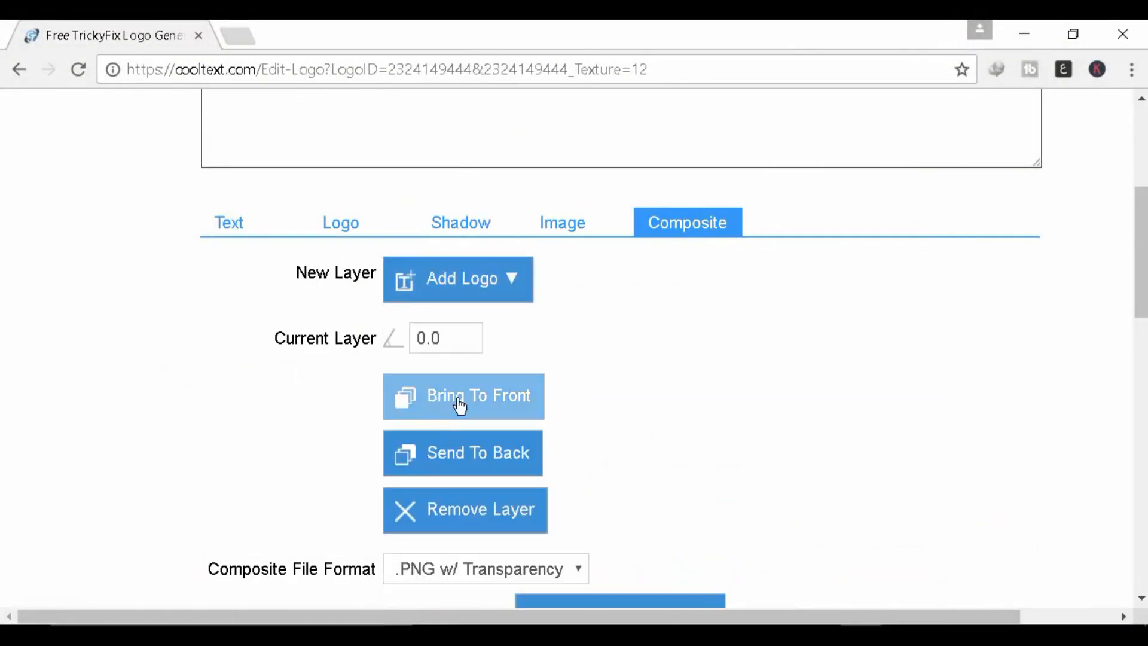
{"action": "scroll", "coordinate": [459, 406], "scroll_direction": "up", "scroll_amount": 3}
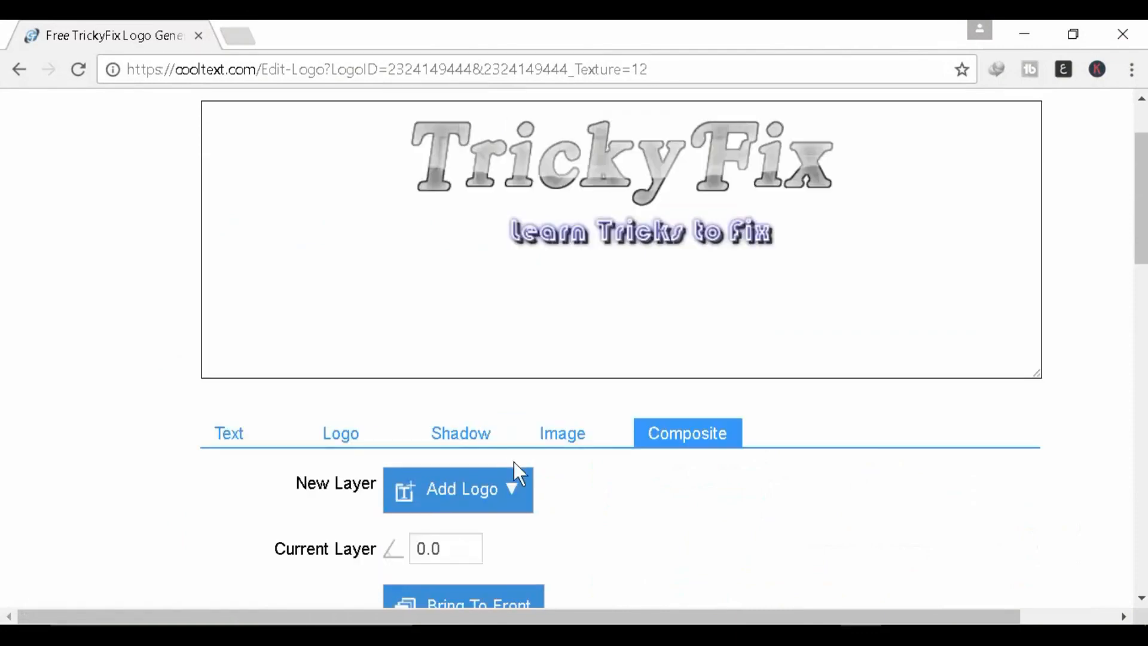
{"action": "left_click_drag", "start_coordinate": [655, 233], "coordinate": [653, 177]}
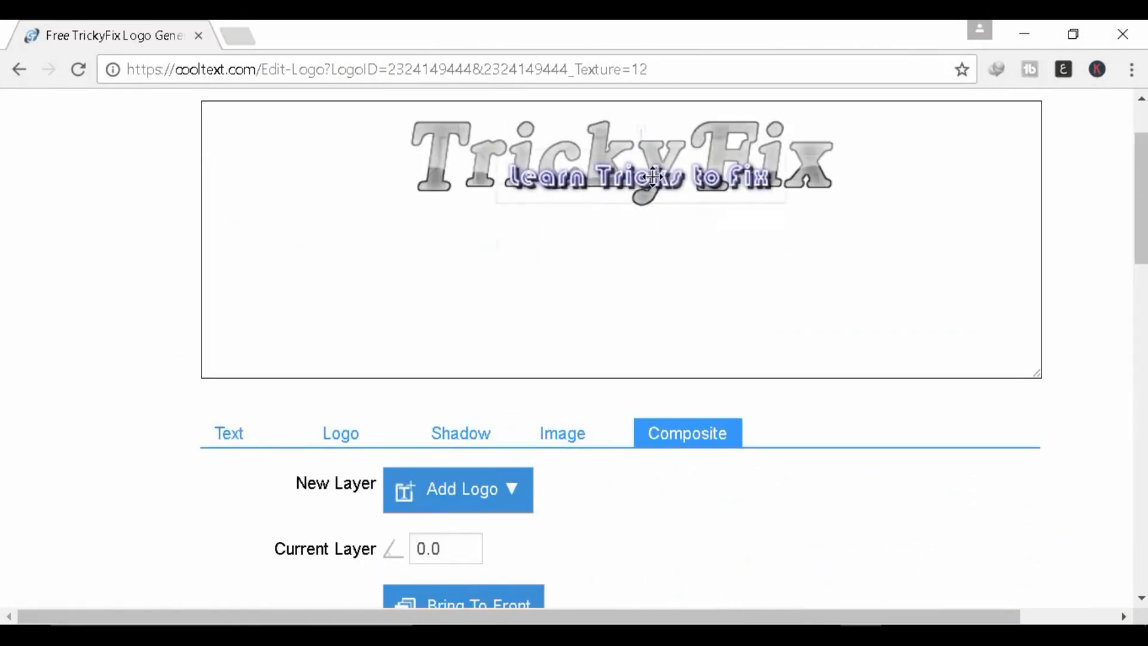
{"action": "left_click", "coordinate": [656, 267]}
{"action": "scroll", "coordinate": [646, 305], "scroll_direction": "down", "scroll_amount": 4}
{"action": "scroll", "coordinate": [640, 339], "scroll_direction": "down", "scroll_amount": 2}
{"action": "scroll", "coordinate": [555, 415], "scroll_direction": "up", "scroll_amount": 4}
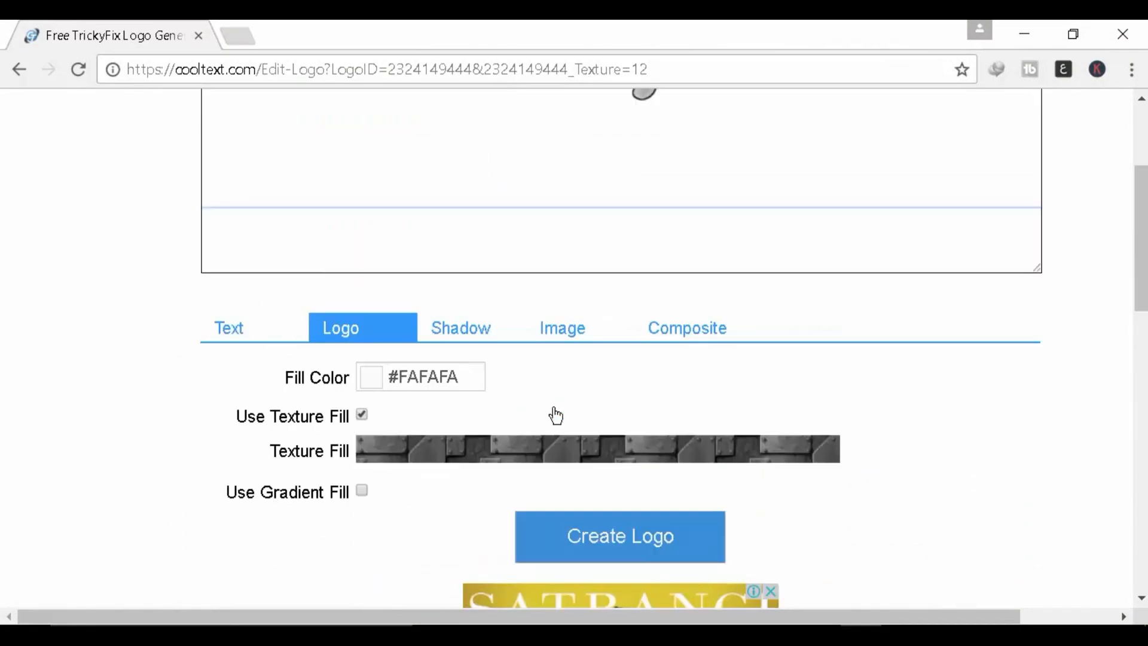
Step: Send the tagline layer to the back and drag it back below TrickyFix
{"action": "left_click", "coordinate": [695, 330]}
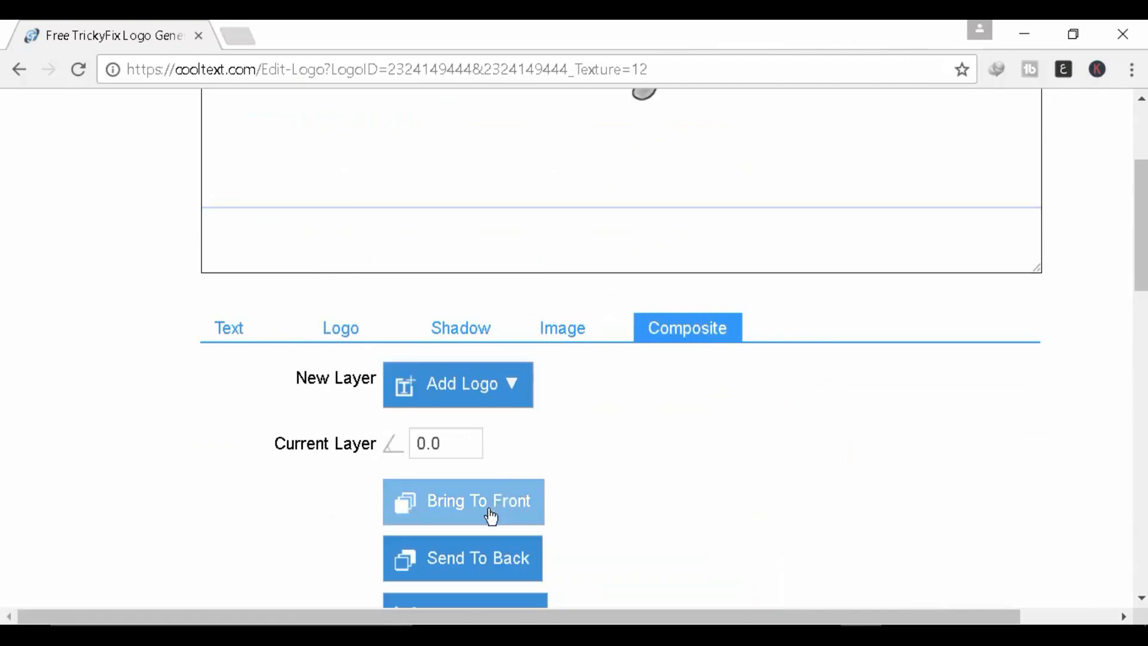
{"action": "left_click", "coordinate": [478, 562]}
{"action": "scroll", "coordinate": [646, 379], "scroll_direction": "up", "scroll_amount": 5}
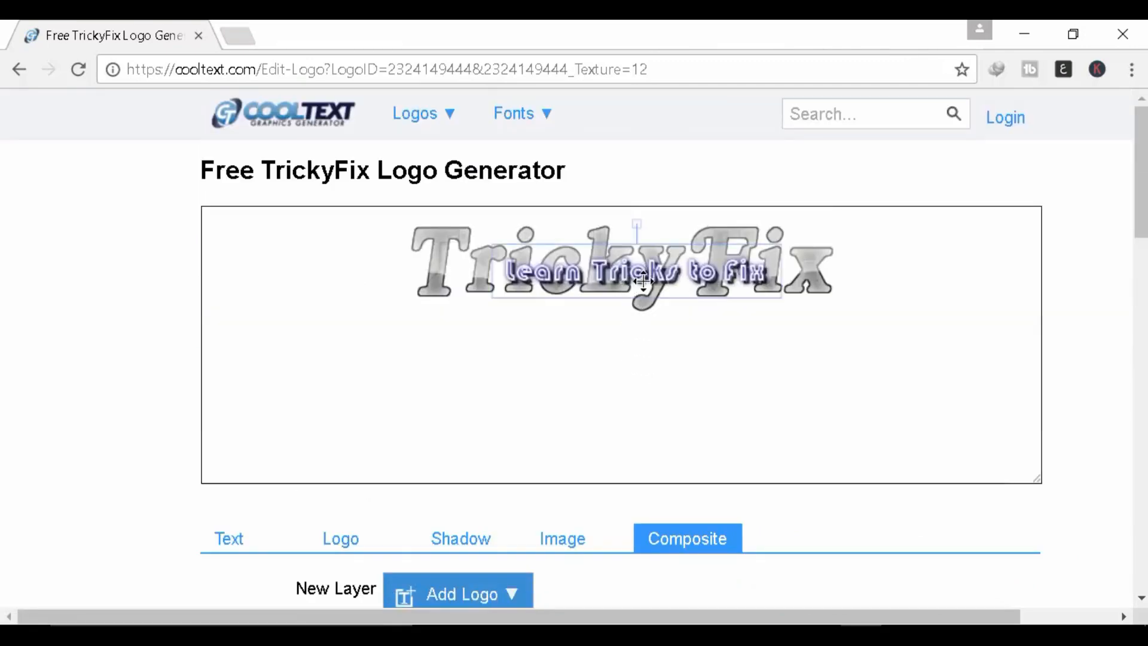
{"action": "left_click_drag", "start_coordinate": [641, 276], "coordinate": [636, 346]}
{"action": "scroll", "coordinate": [661, 373], "scroll_direction": "down", "scroll_amount": 5}
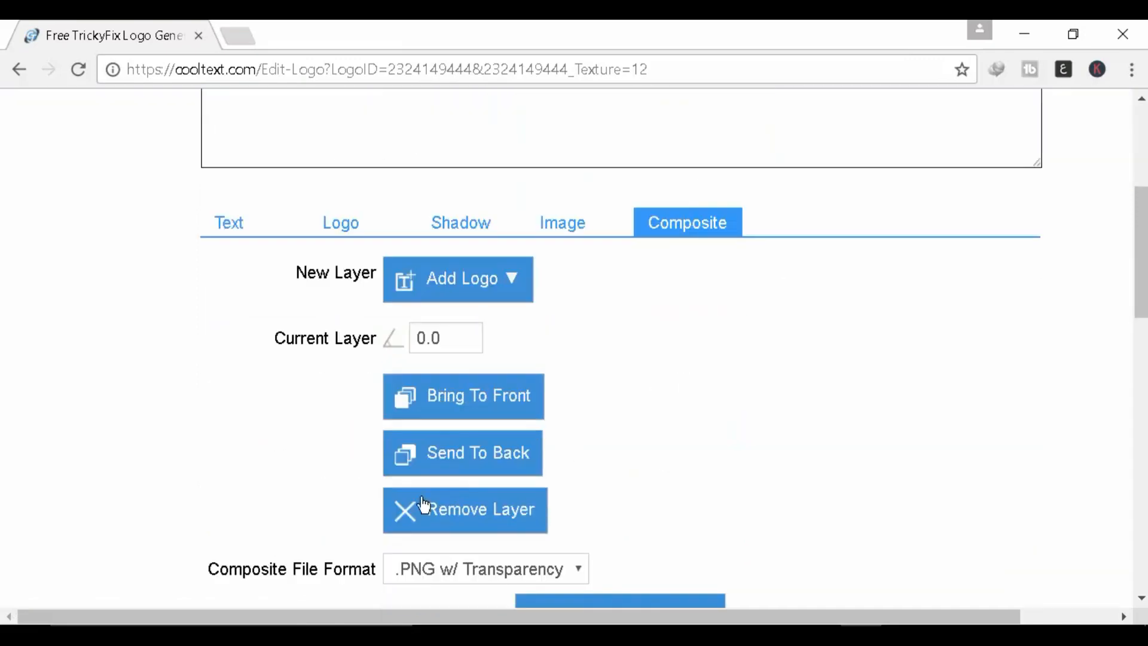
{"action": "scroll", "coordinate": [621, 273], "scroll_direction": "up", "scroll_amount": 3}
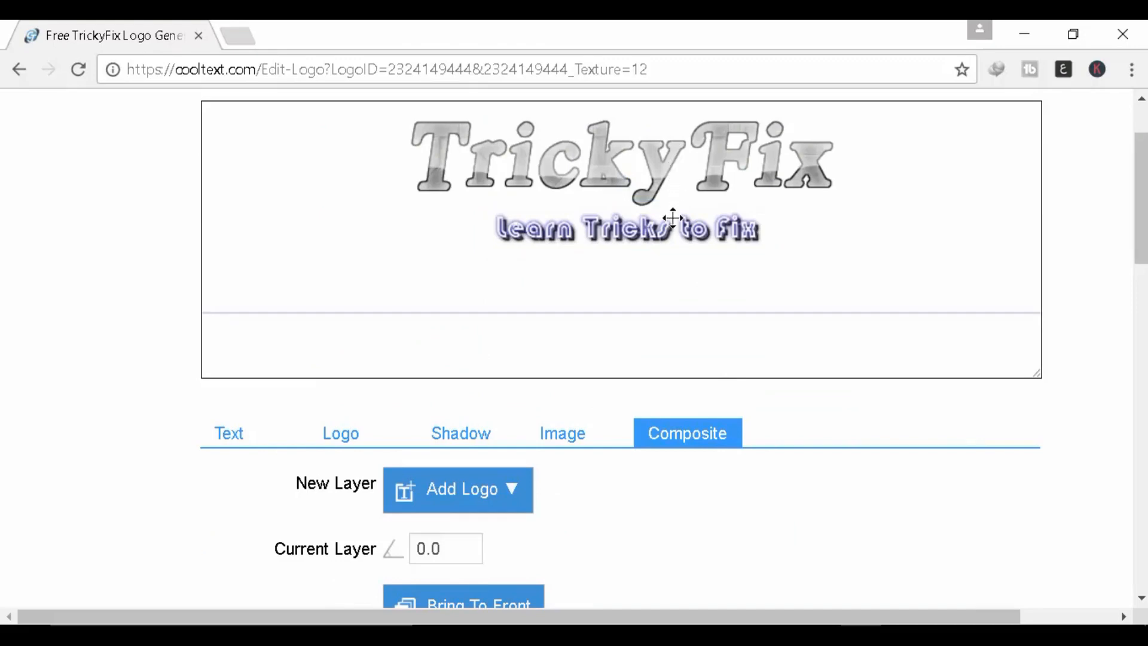
{"action": "scroll", "coordinate": [598, 358], "scroll_direction": "down", "scroll_amount": 5}
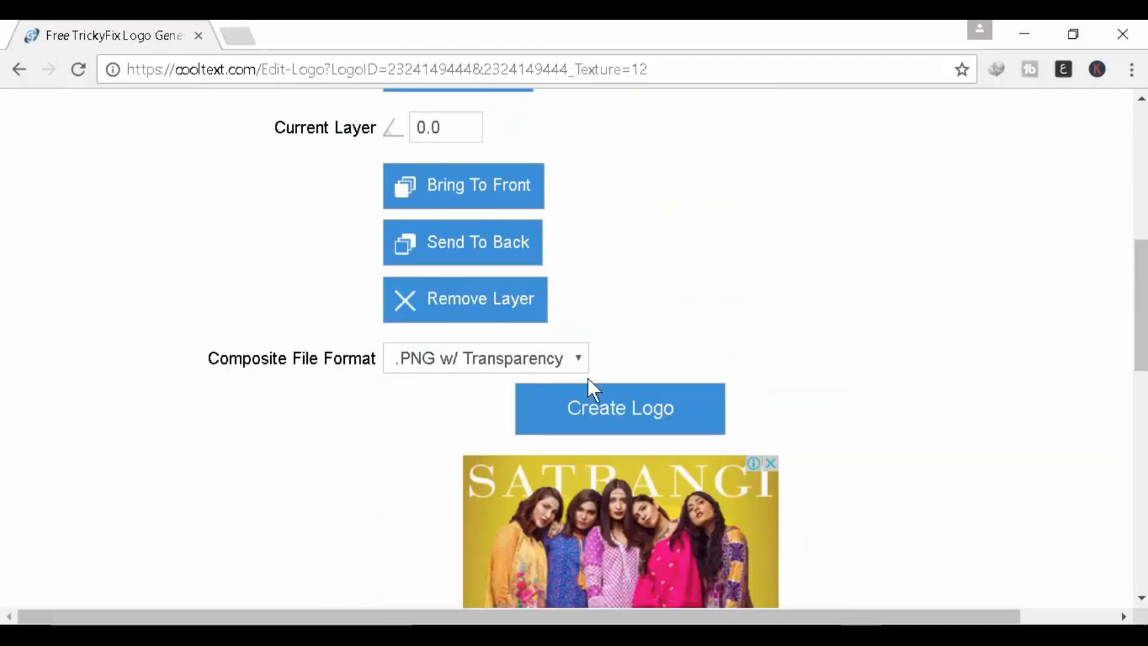
{"action": "scroll", "coordinate": [615, 354], "scroll_direction": "up", "scroll_amount": 2}
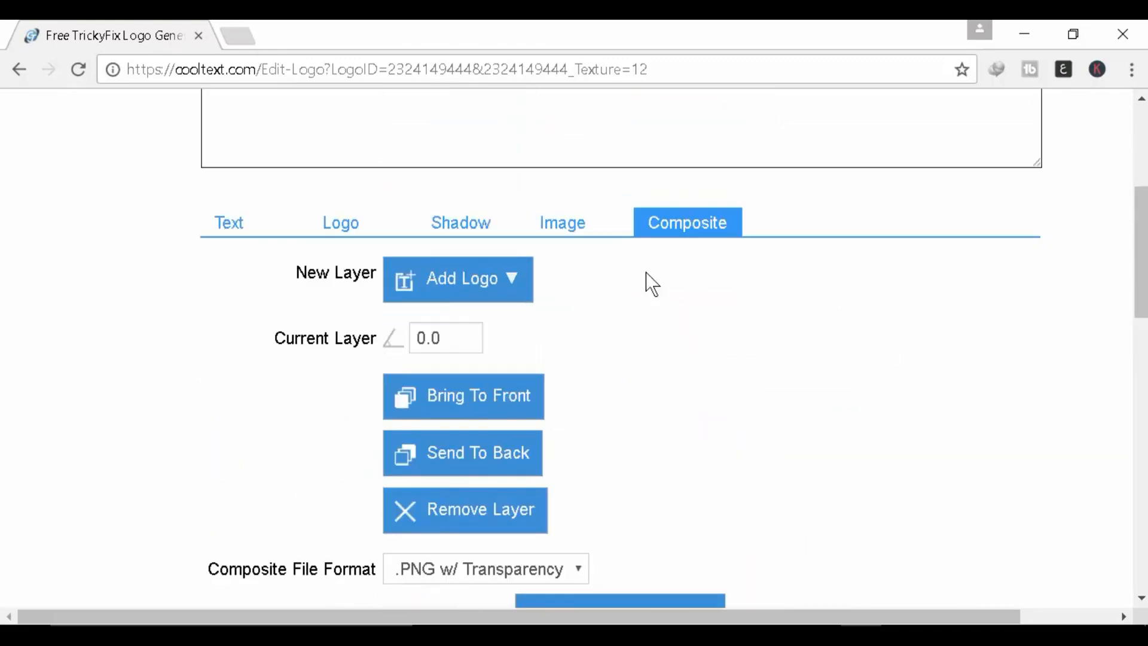
Step: Check the logo text settings, then return to the Composite options
{"action": "left_click", "coordinate": [227, 223]}
{"action": "scroll", "coordinate": [627, 395], "scroll_direction": "down", "scroll_amount": 5}
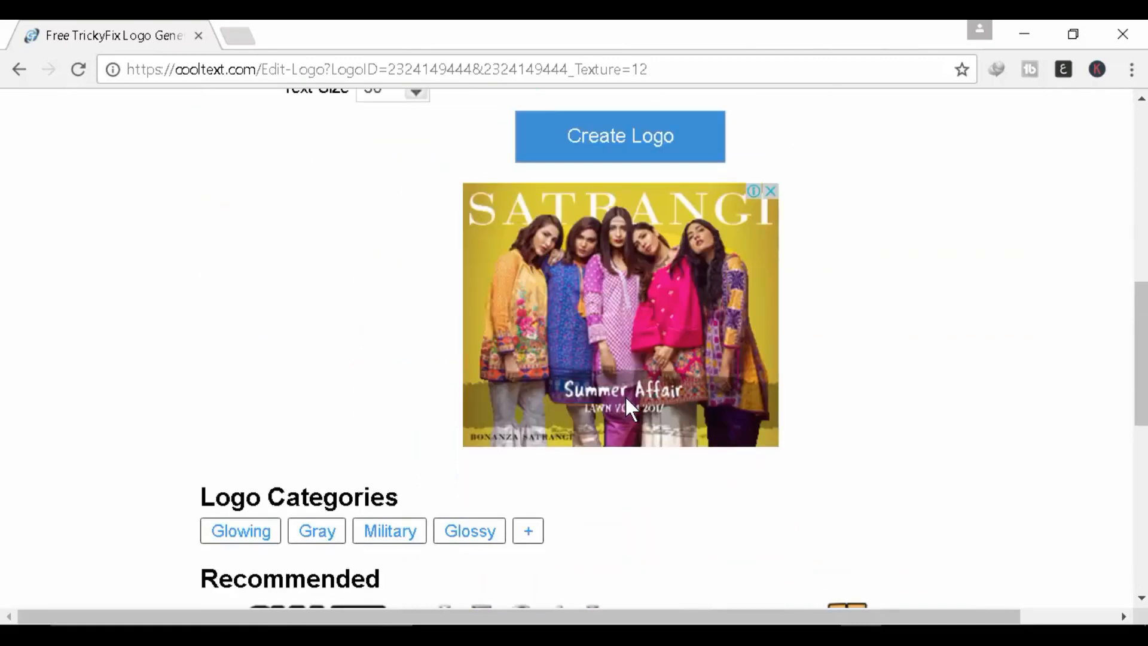
{"action": "scroll", "coordinate": [625, 396], "scroll_direction": "up", "scroll_amount": 7}
{"action": "left_click", "coordinate": [700, 338]}
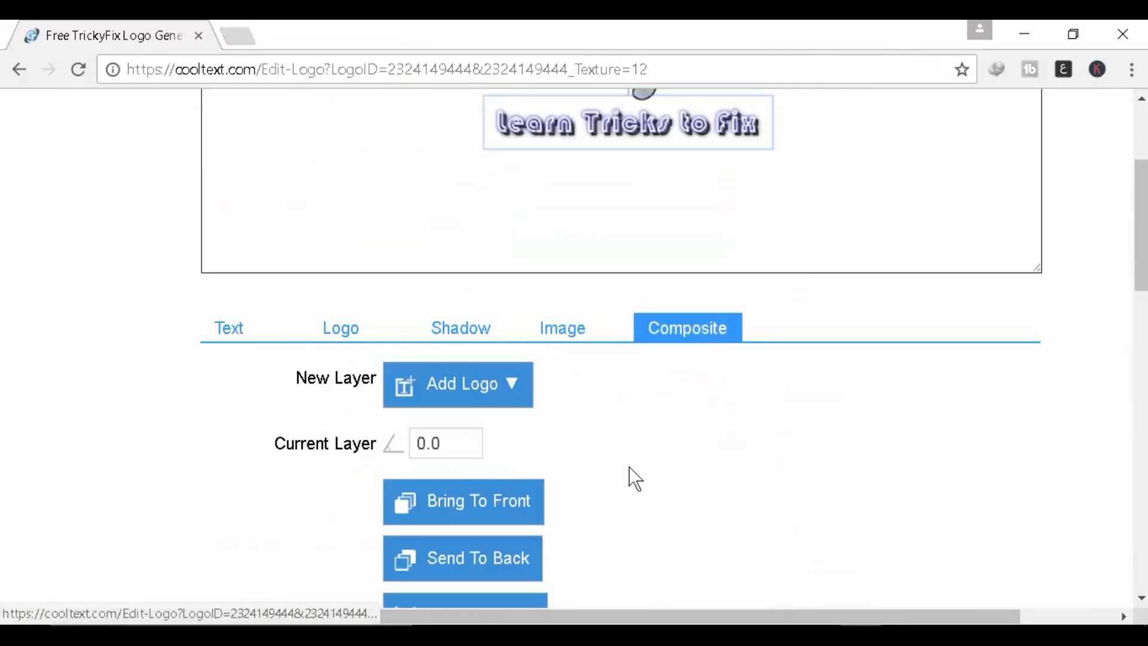
{"action": "scroll", "coordinate": [610, 473], "scroll_direction": "down", "scroll_amount": 5}
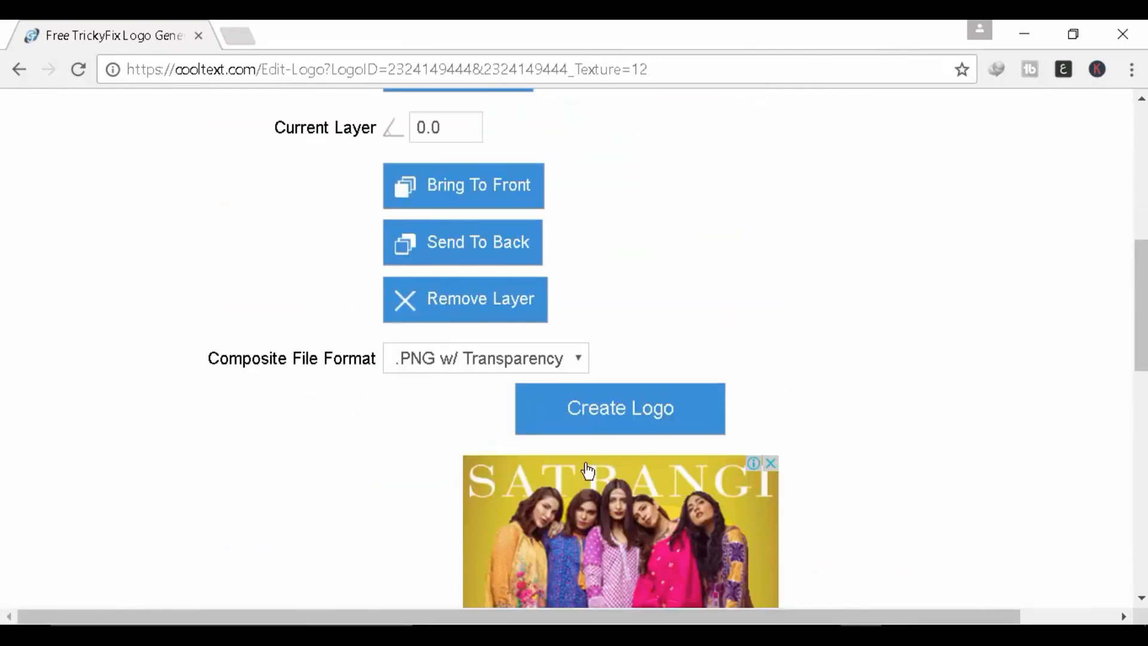
Step: Render the TrickyFix logo, download it as Cool-Text-232415491295505.png, and open it from its folder
{"action": "left_click", "coordinate": [644, 417]}
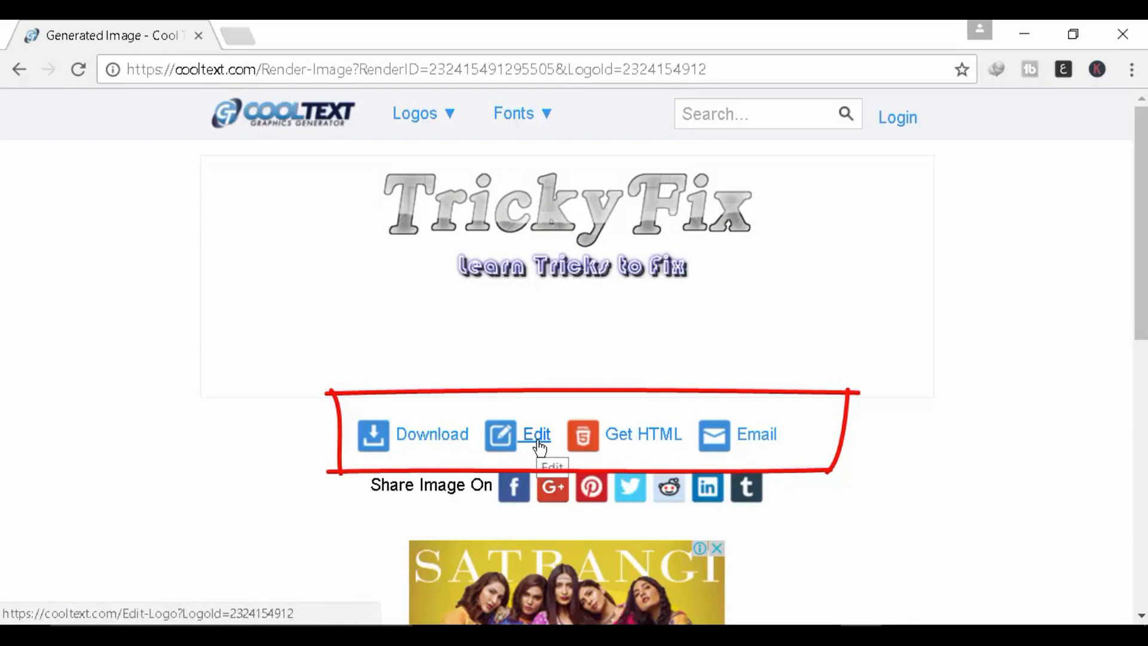
{"action": "left_click", "coordinate": [445, 435]}
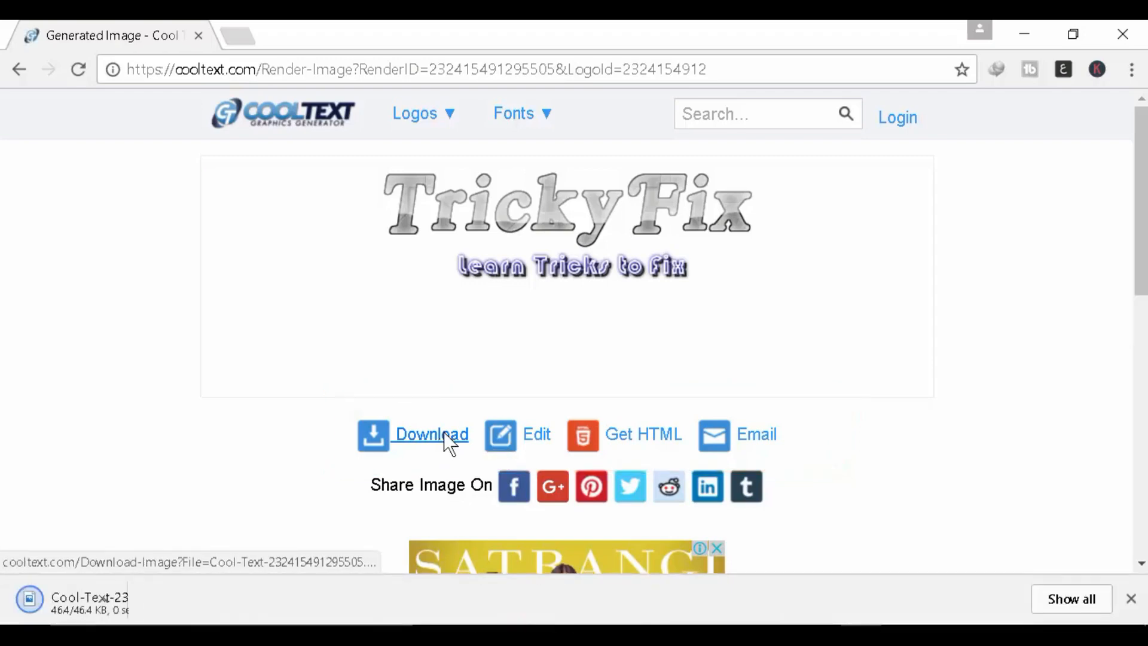
{"action": "left_click", "coordinate": [218, 600]}
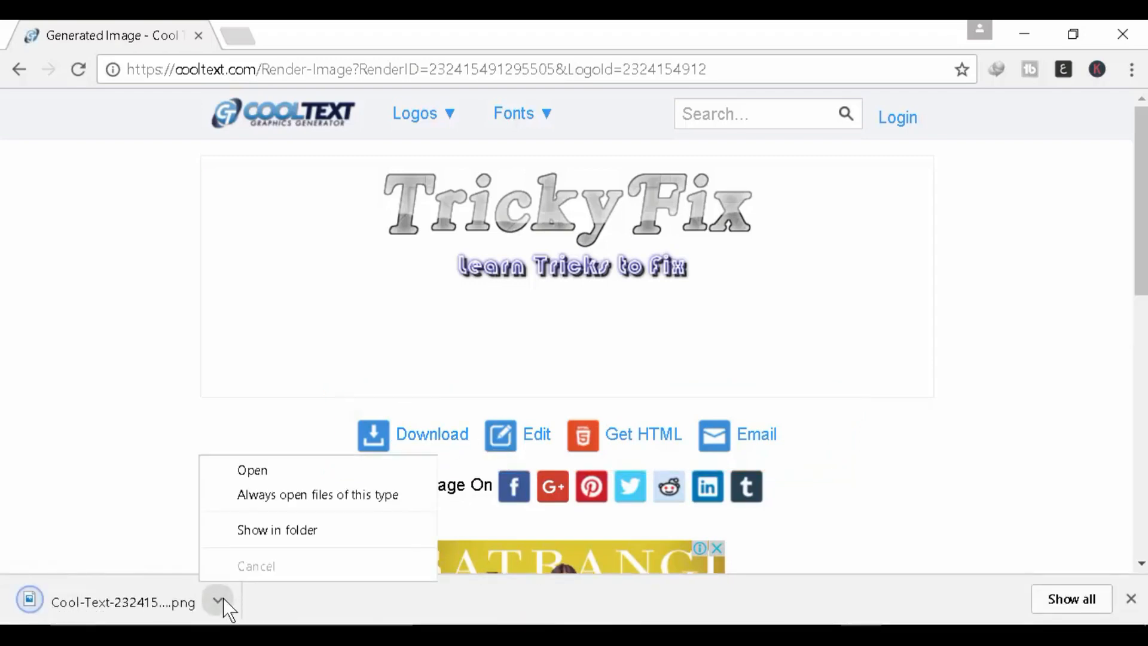
{"action": "left_click", "coordinate": [286, 530]}
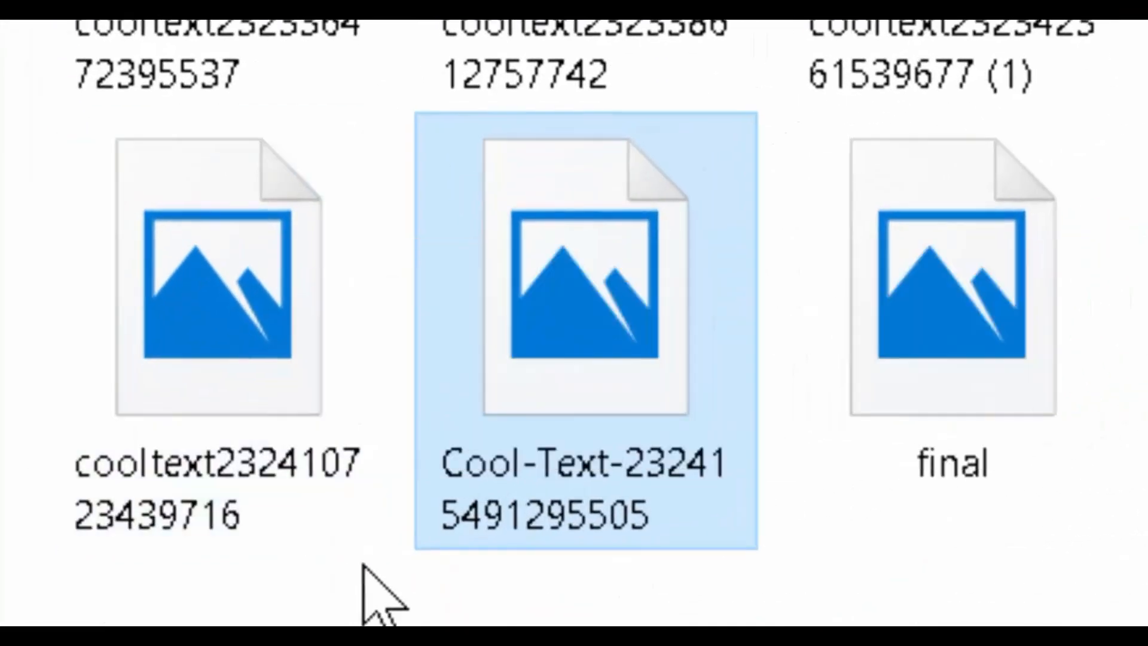
{"action": "double_click", "coordinate": [604, 325]}
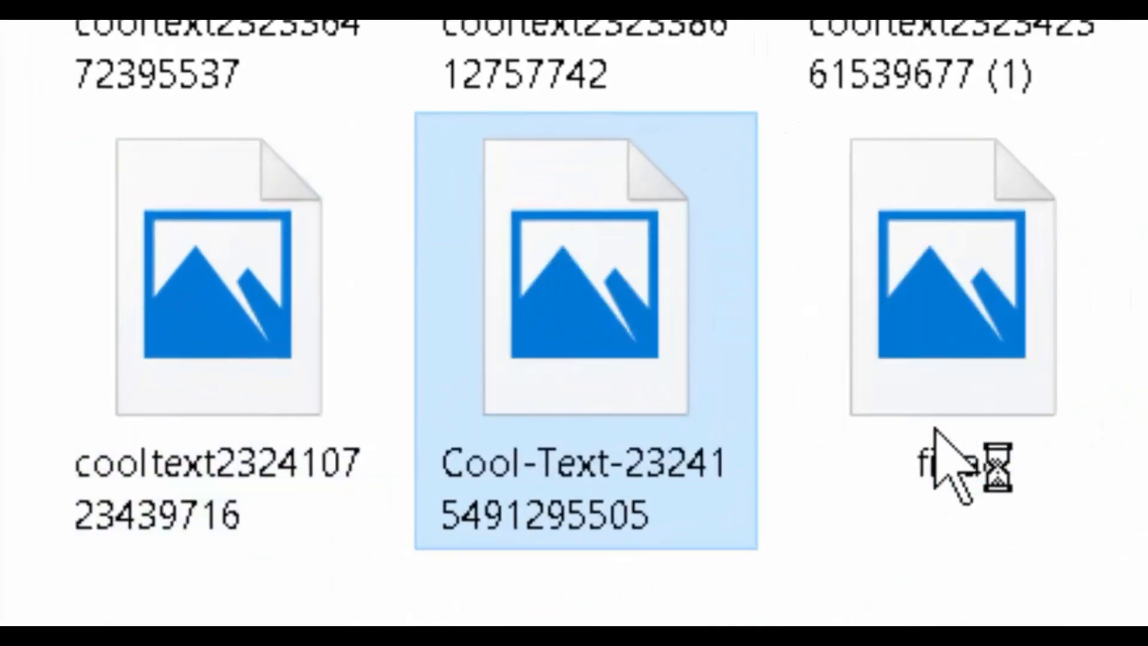